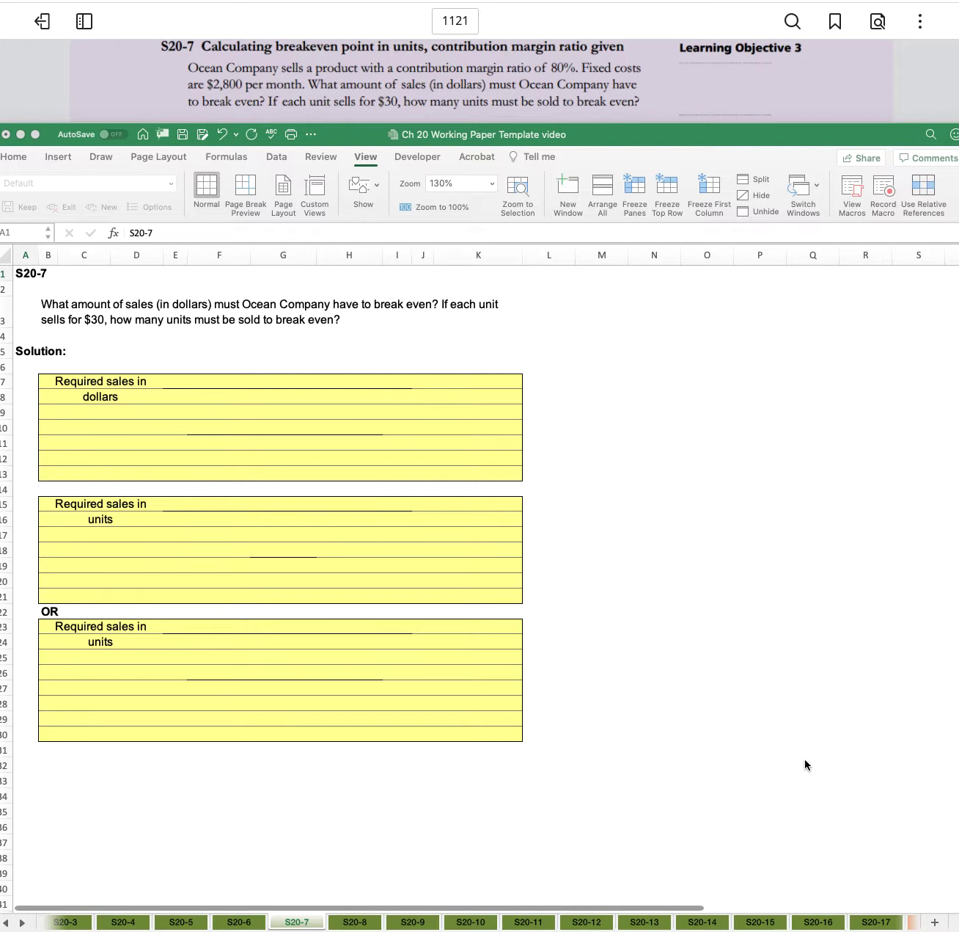
Label the dollars box 'F. Costs + Target Profit' in F7 over 'CMR' in F8.
left_click(235, 386)
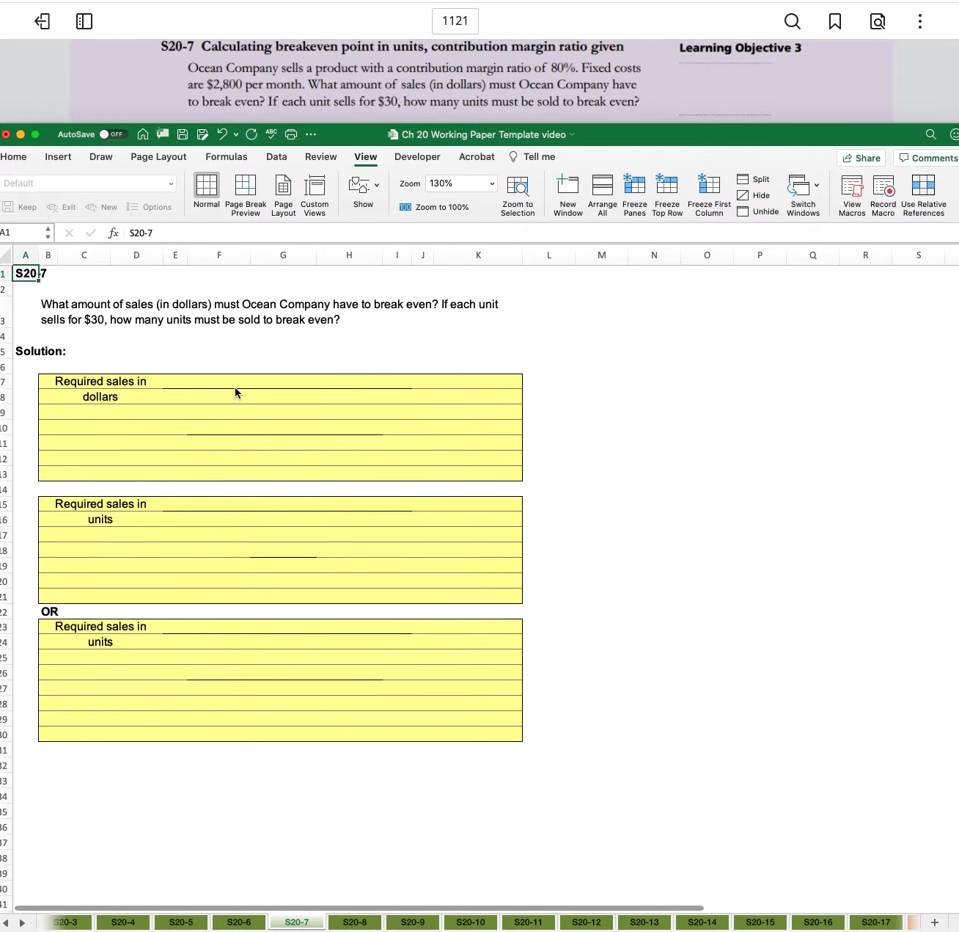
left_click(242, 384)
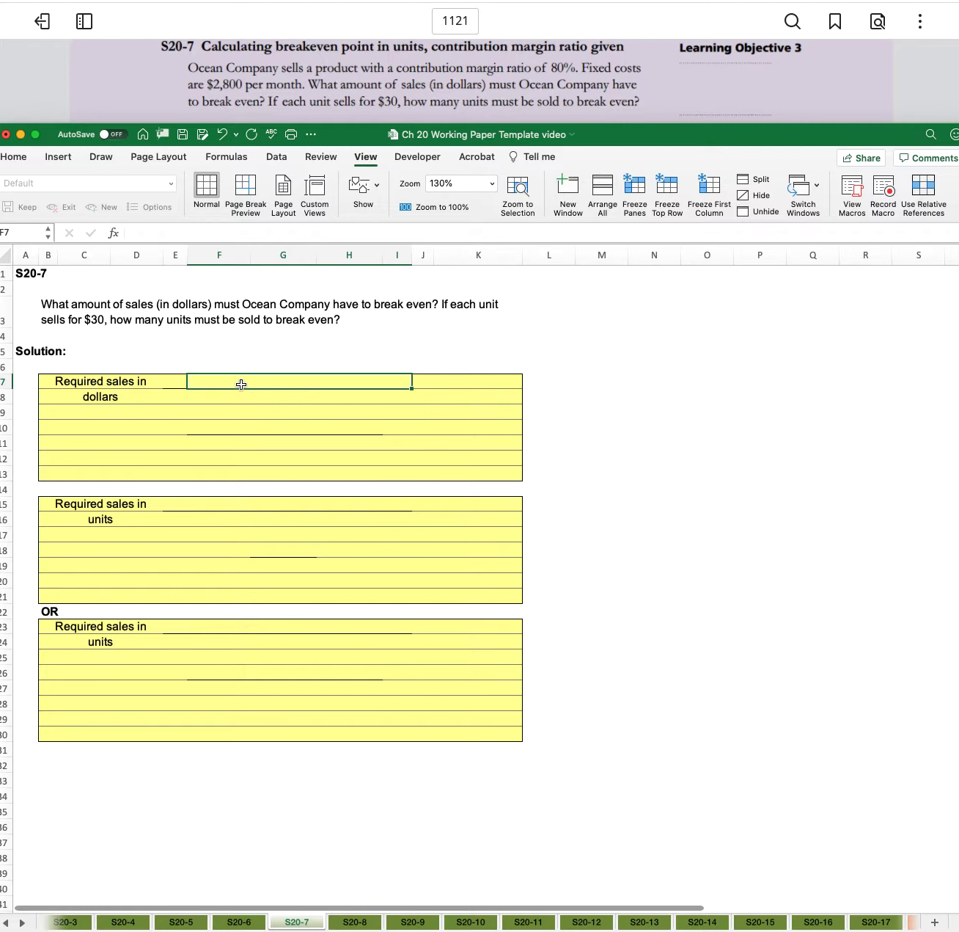
type("F. Costs")
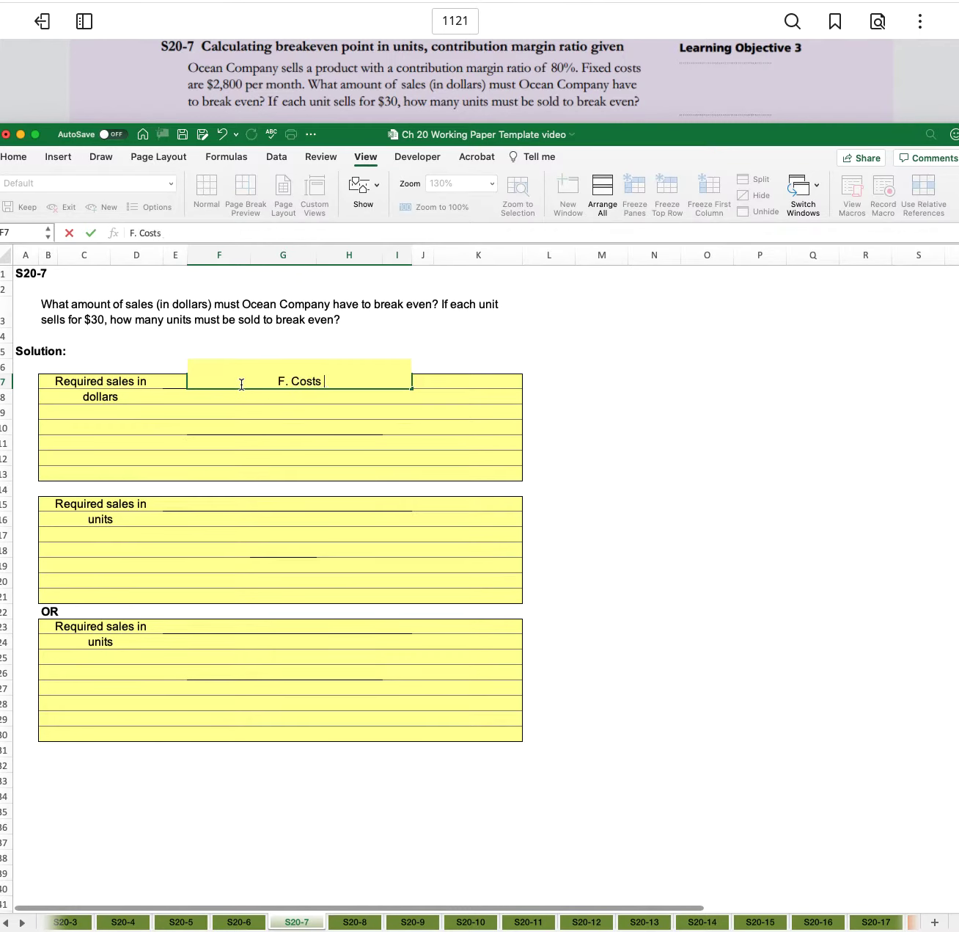
type(" + Target Profit")
key("Return")
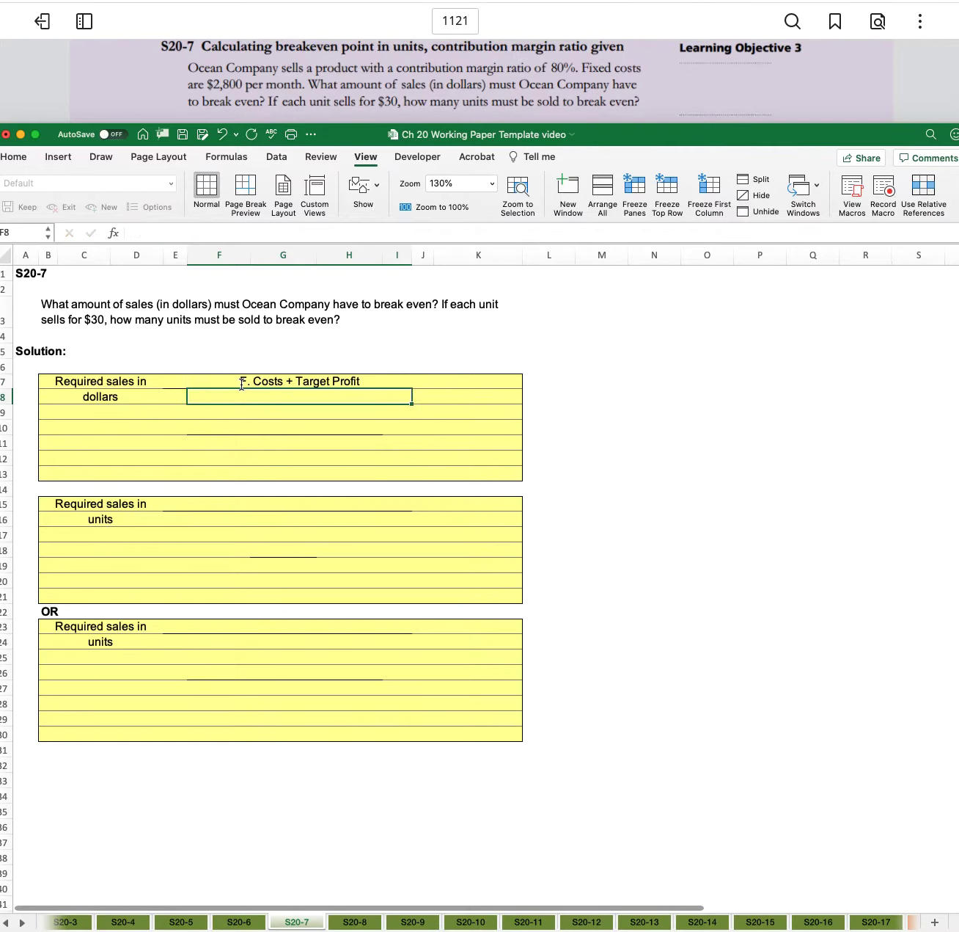
type("CMR")
key("Return")
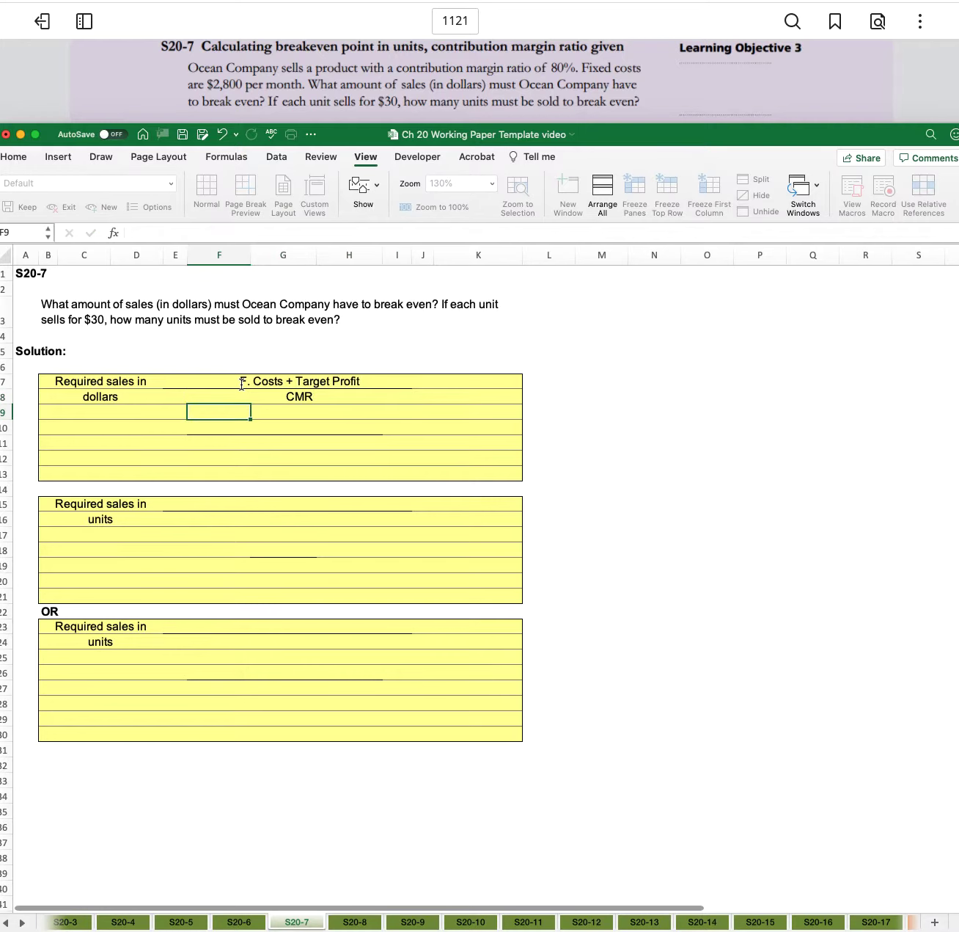
key("Down")
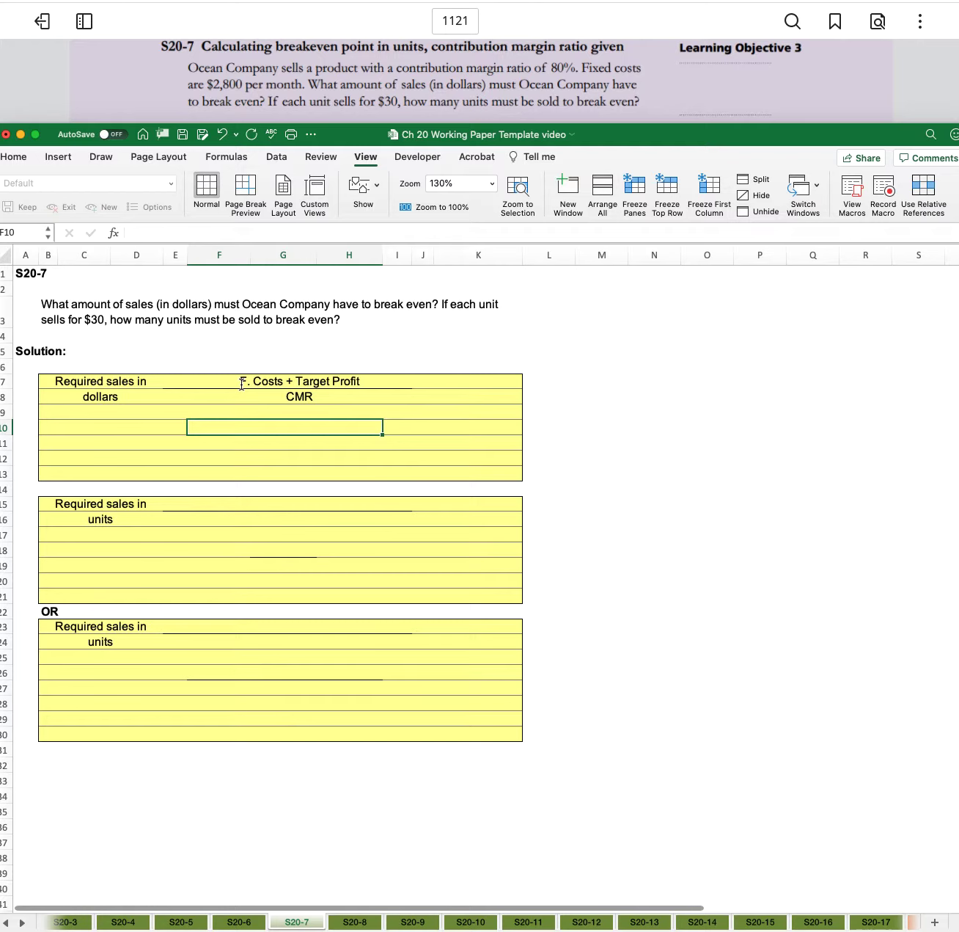
Enter '2800 + 0' in F10 over '80%' in F11, fixing stray zeros.
type("2800 + 0")
key("Return")
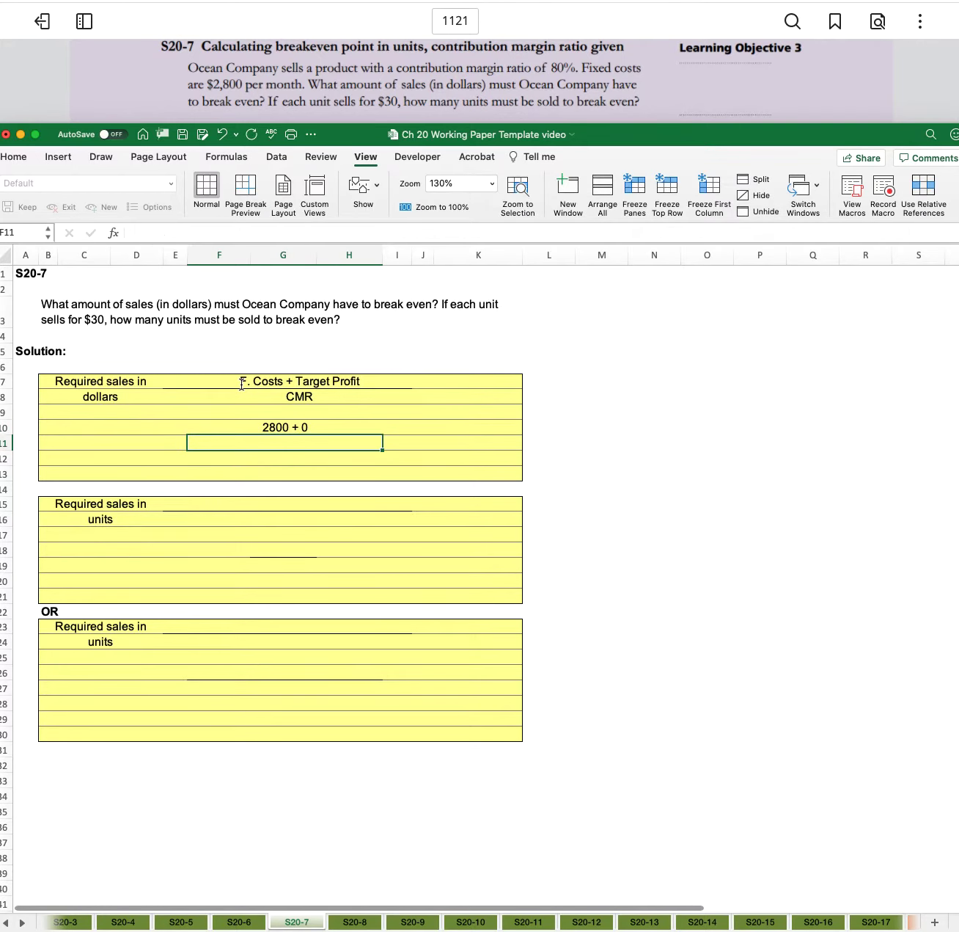
type("80")
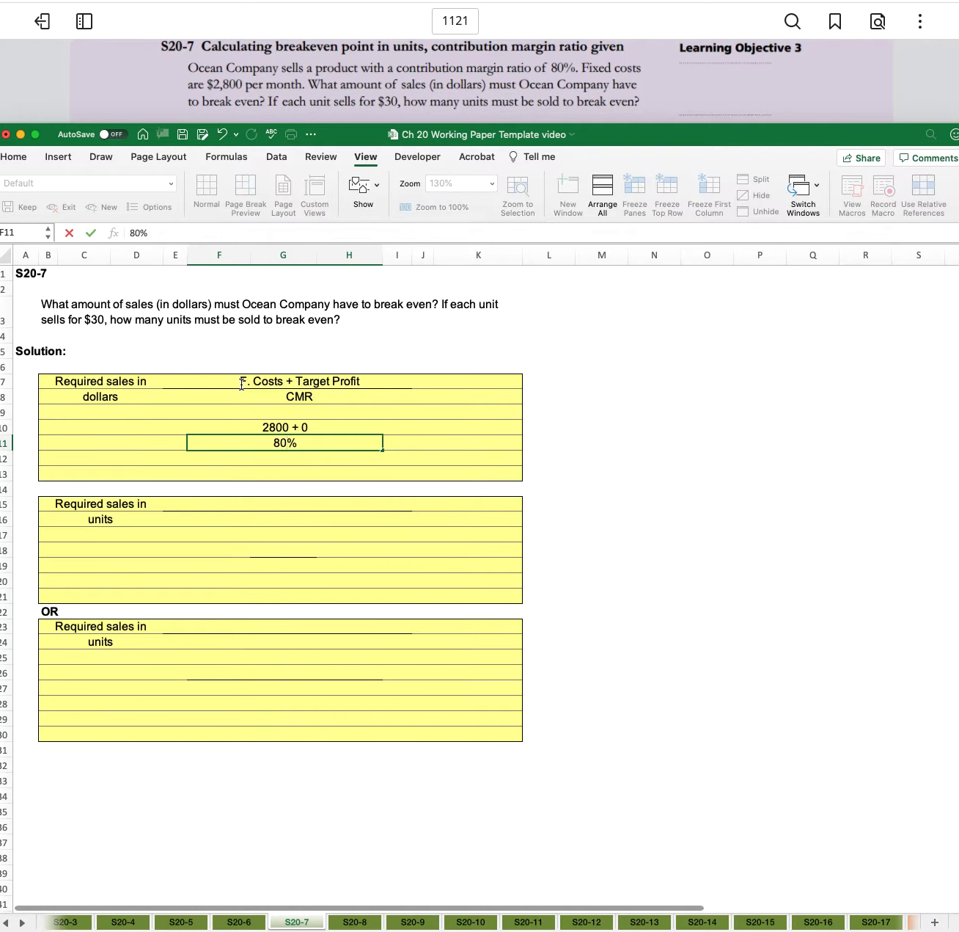
type("%00")
key("BackSpace")
key("BackSpace")
key("BackSpace")
key("Return")
key("Up")
key("Right")
key("Right")
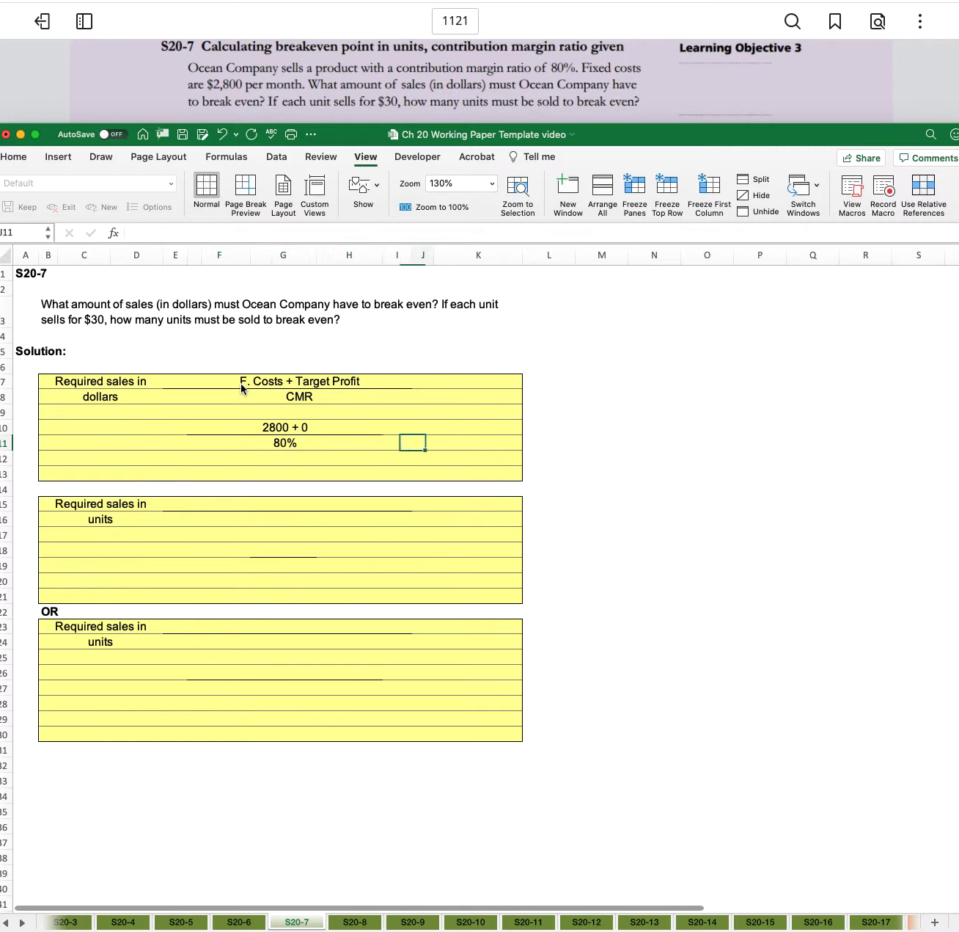
key("Up")
key("Right")
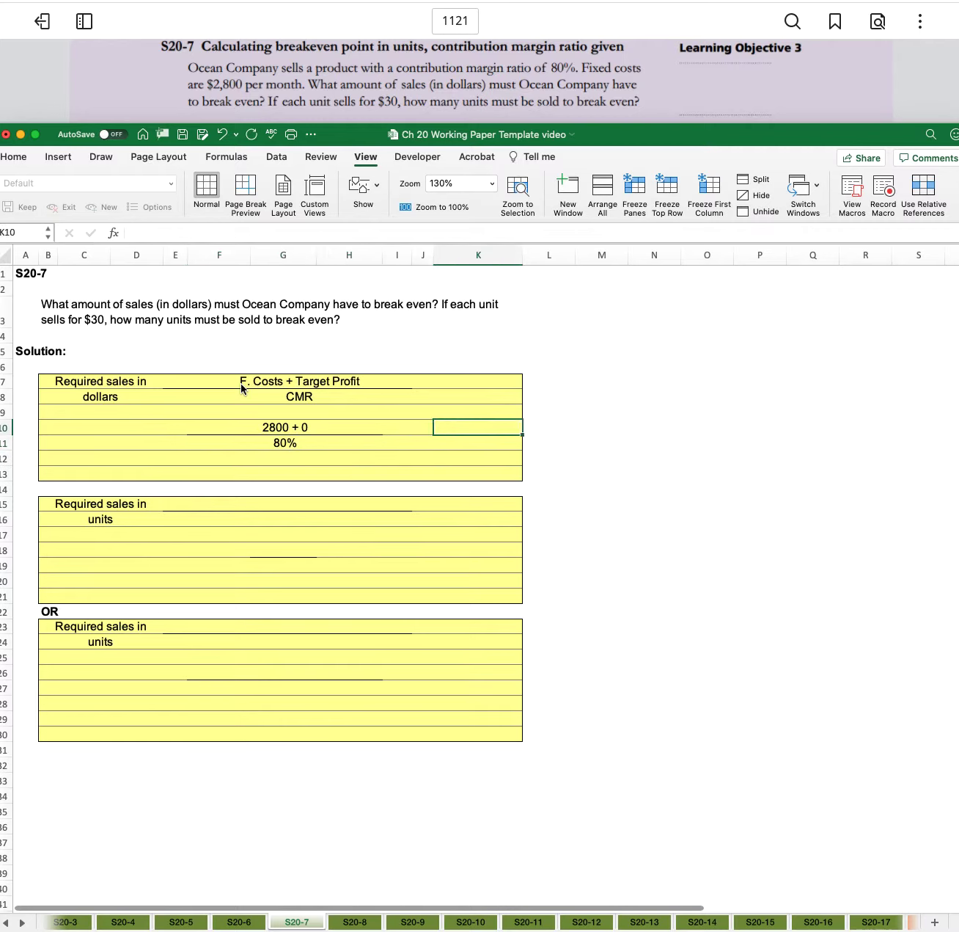
Compute breakeven sales in K10 with =2800/.8, giving $3,500 in bold.
type("=2800")
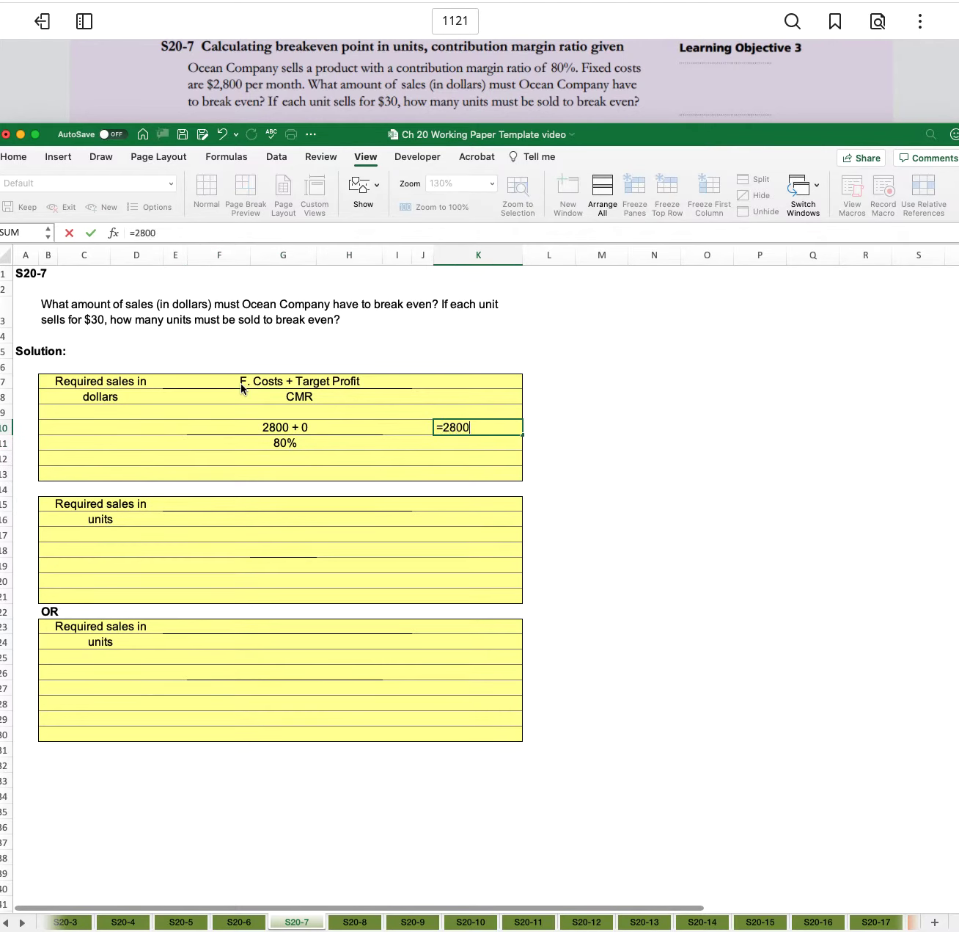
type("/.8")
key("Return")
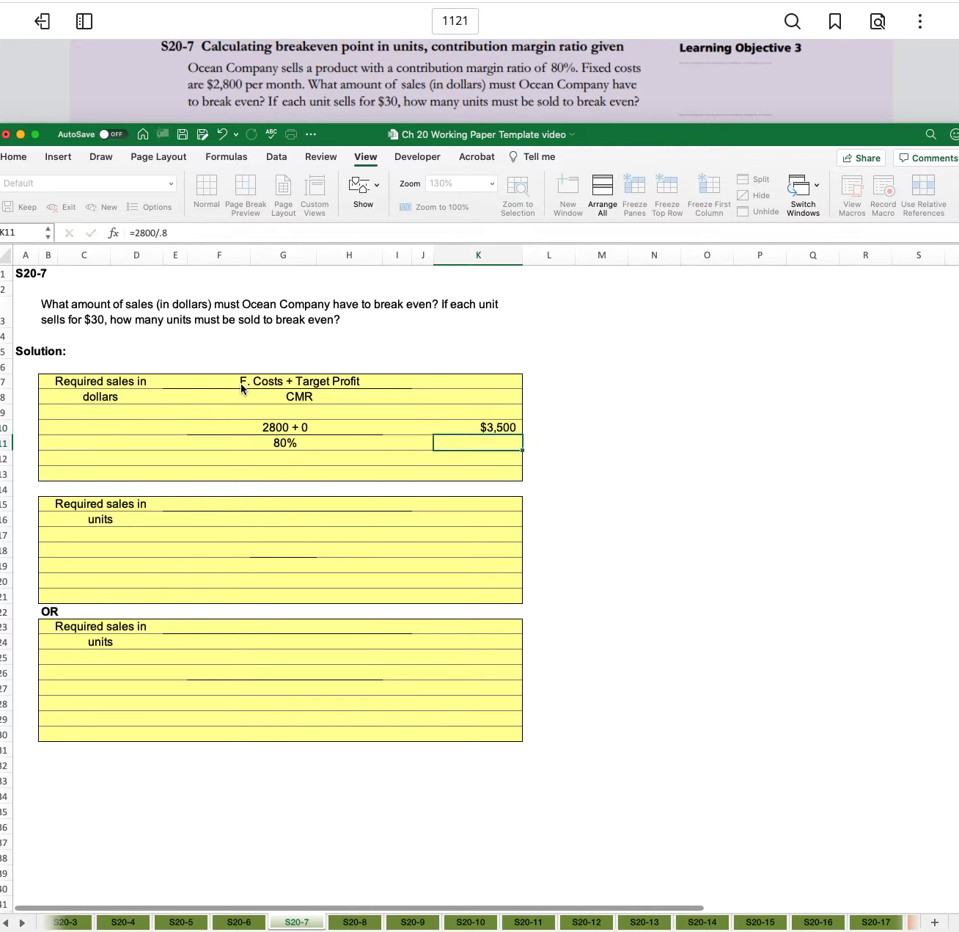
key("Up")
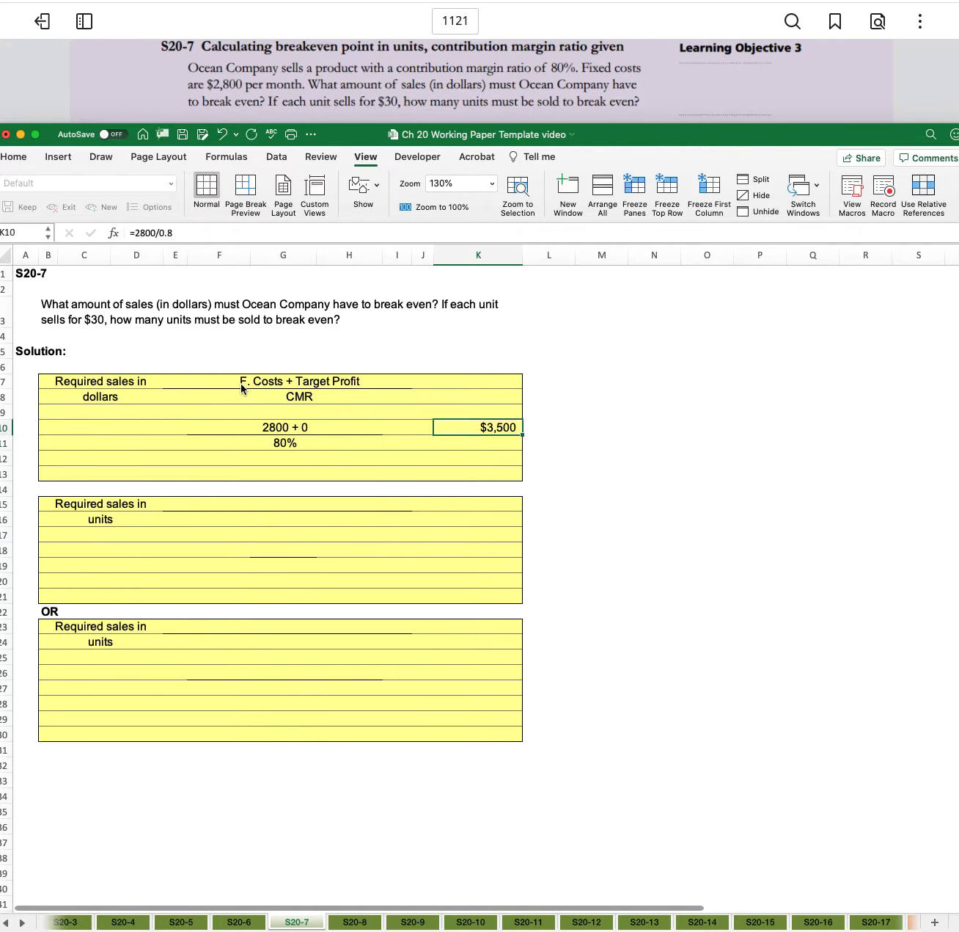
key("super+b")
key("Down")
key("Down")
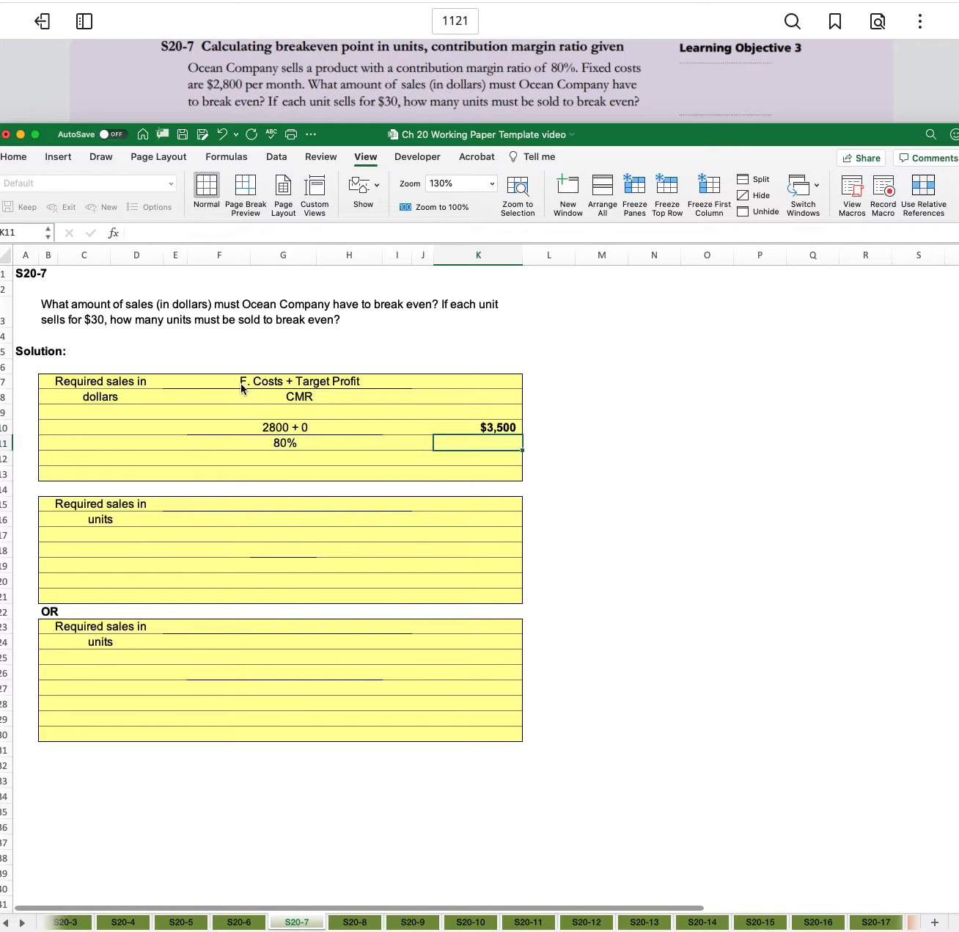
Label the units box 'Required Sales in $' over 'Sales price per unit'.
key("Down")
key("Down")
key("Down")
key("Down")
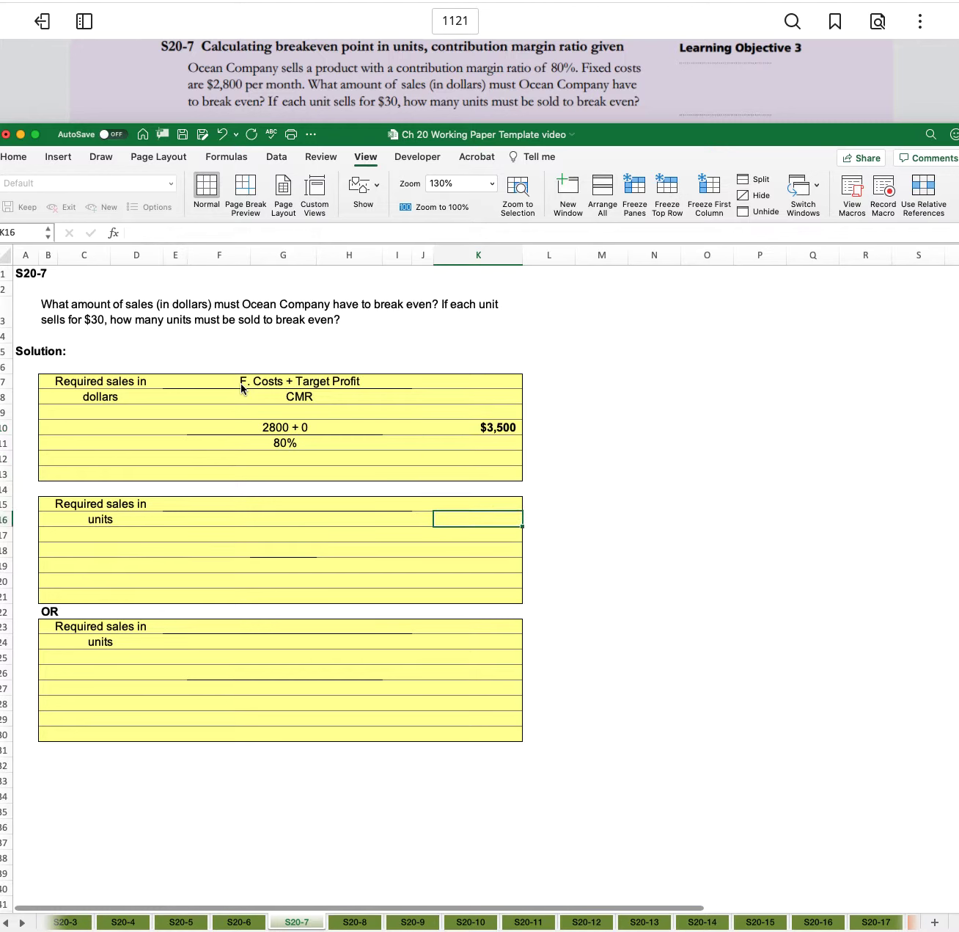
key("Left")
key("Up")
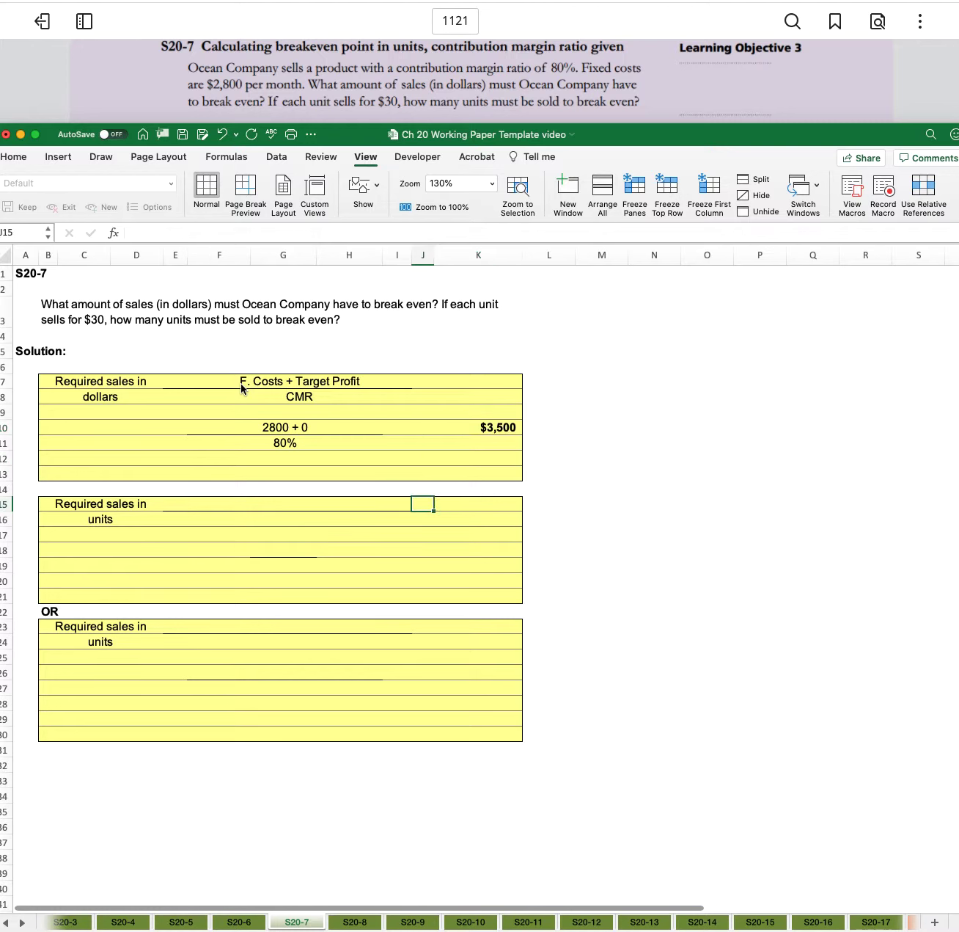
key("Left")
key("Left")
key("Right")
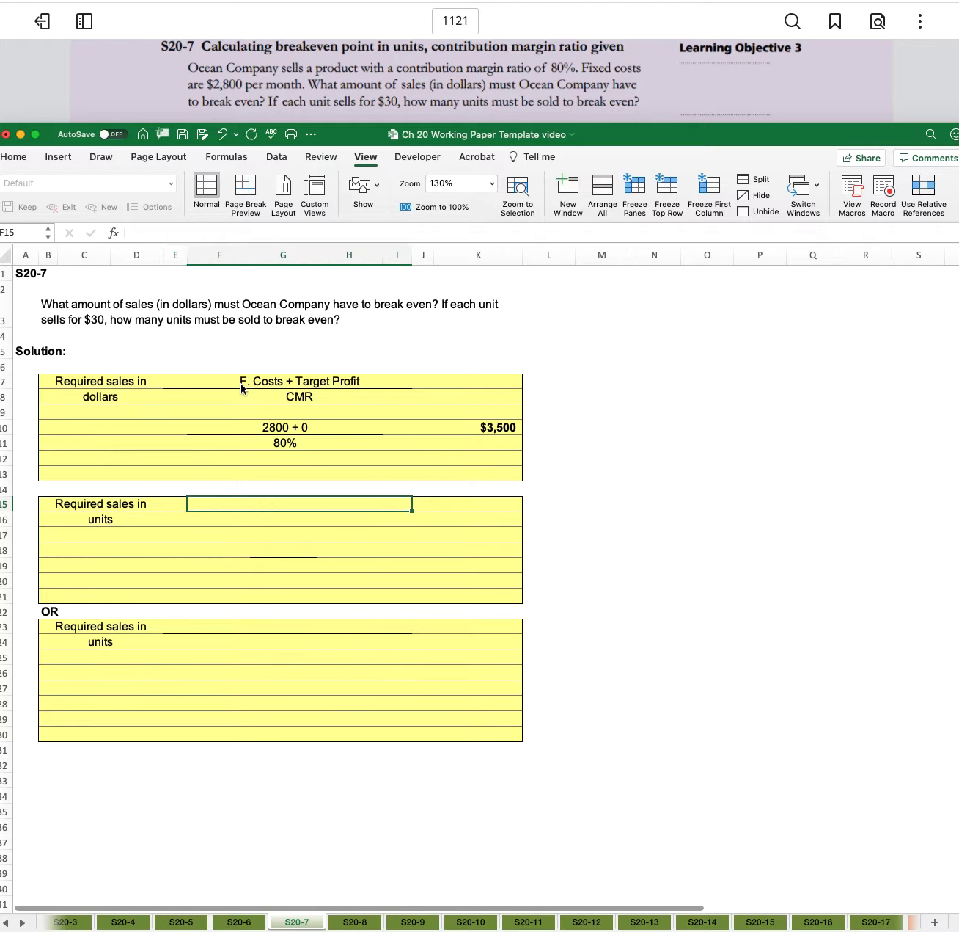
type("Rqu")
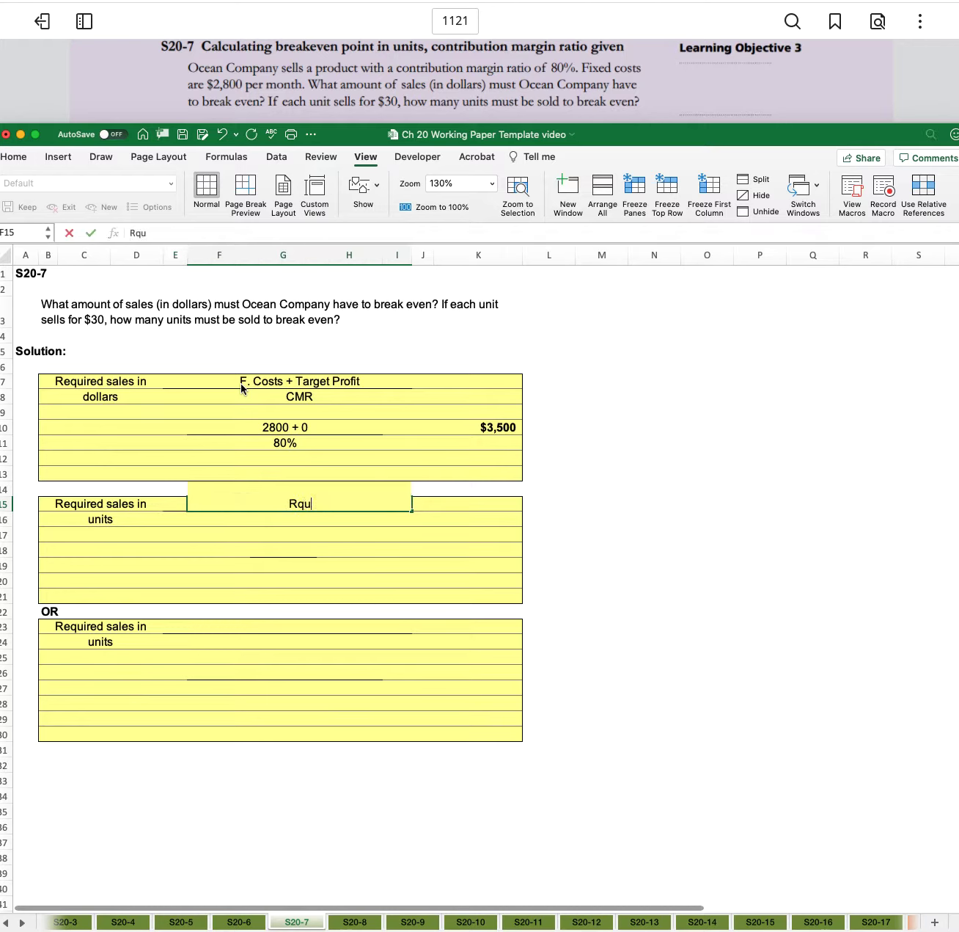
key("BackSpace")
key("BackSpace")
type("equired Sales in $")
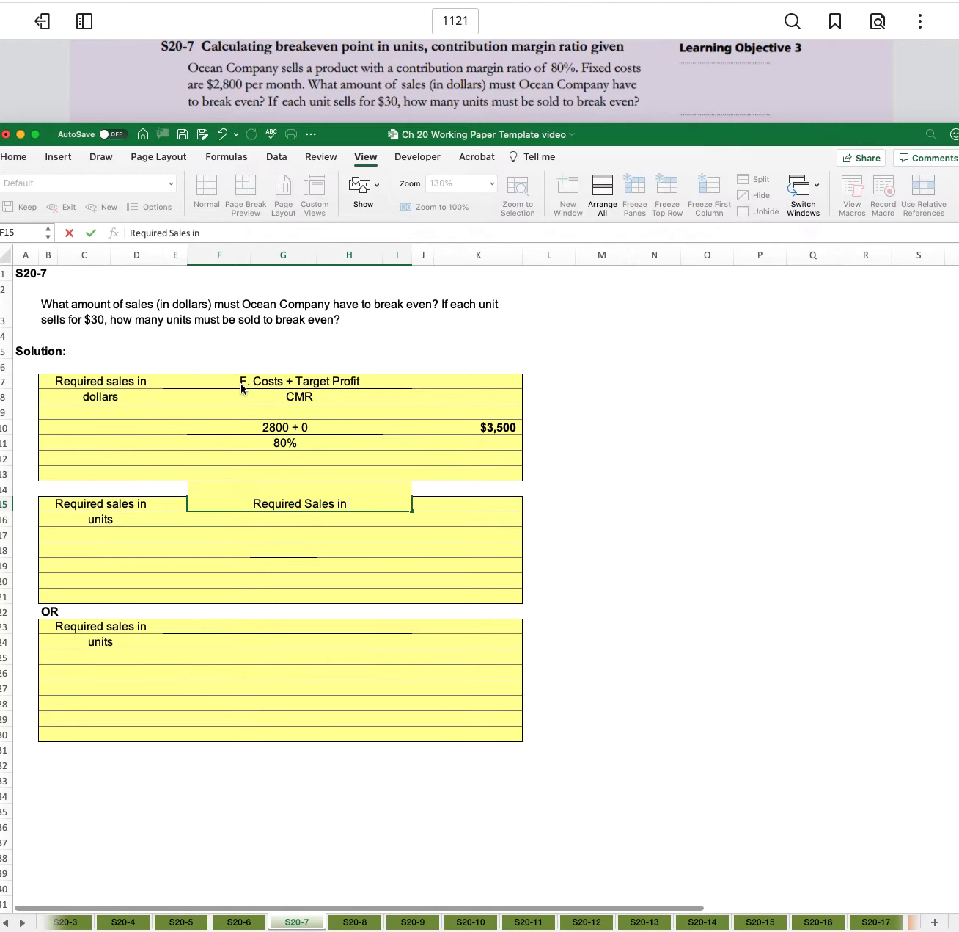
key("Return")
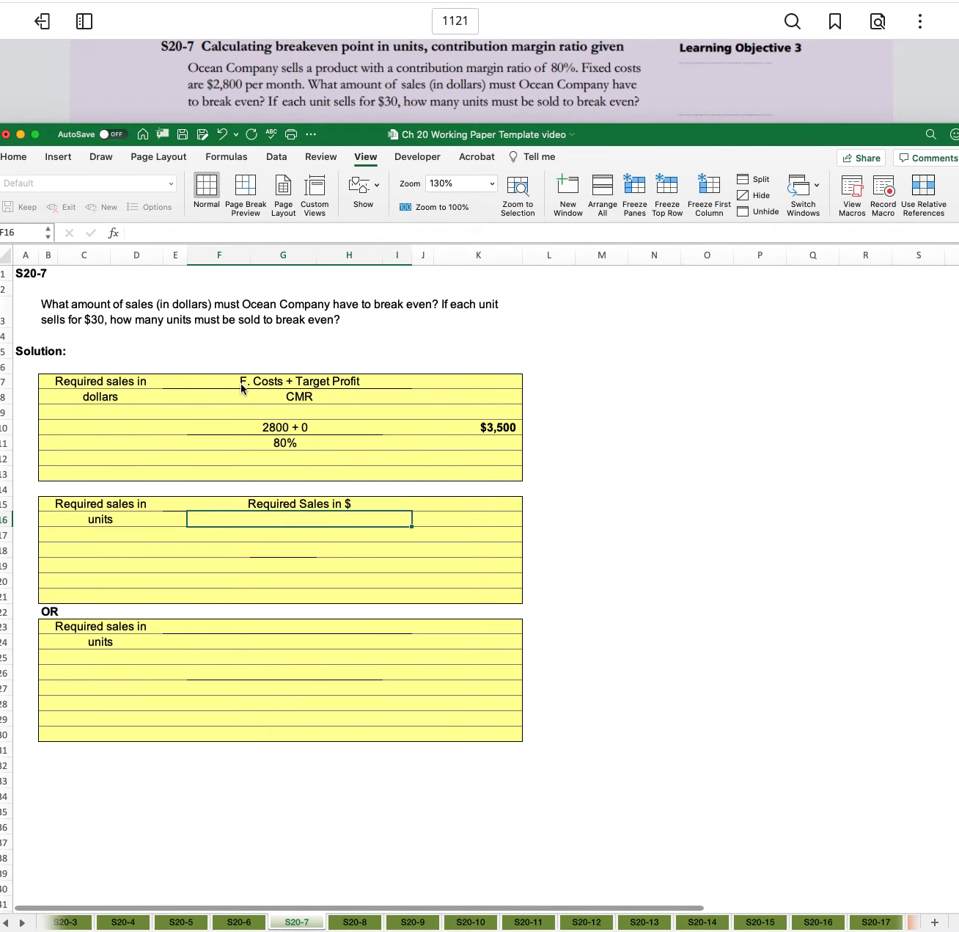
type("Sales price per unit")
key("Return")
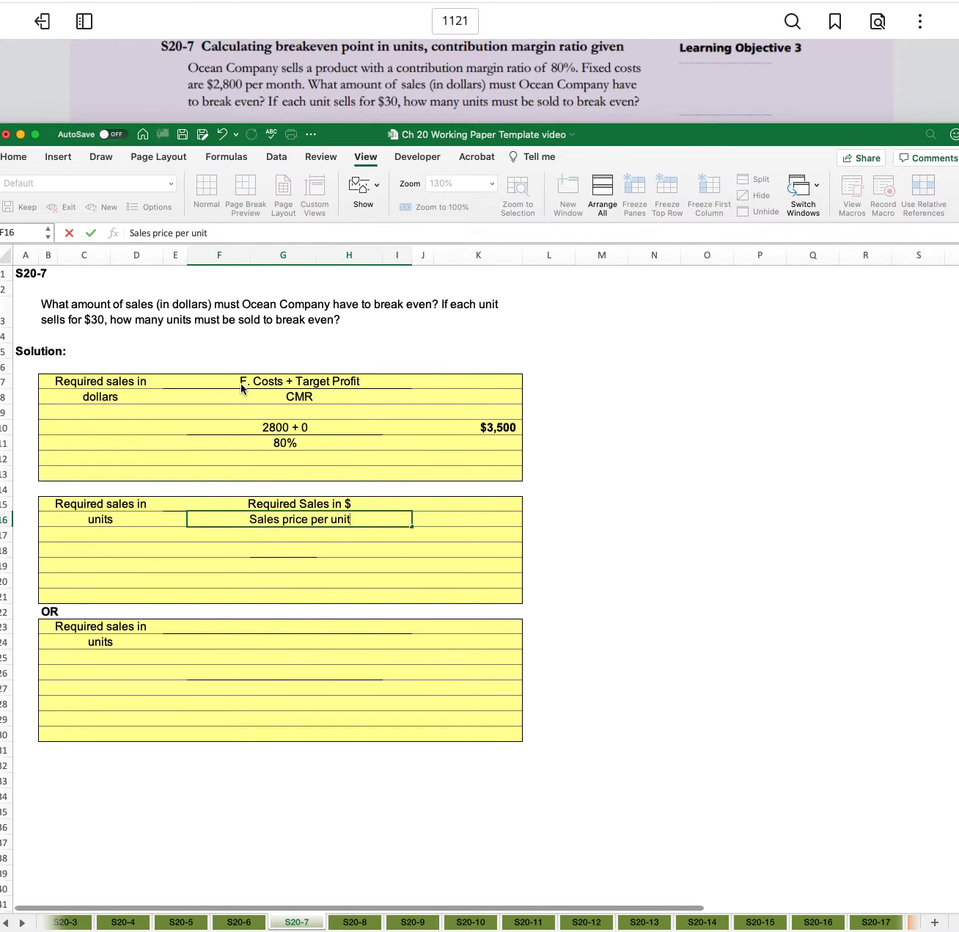
Link G18 to the $3,500 result with =K10 and enter price 30 in F19.
key("Down")
key("Right")
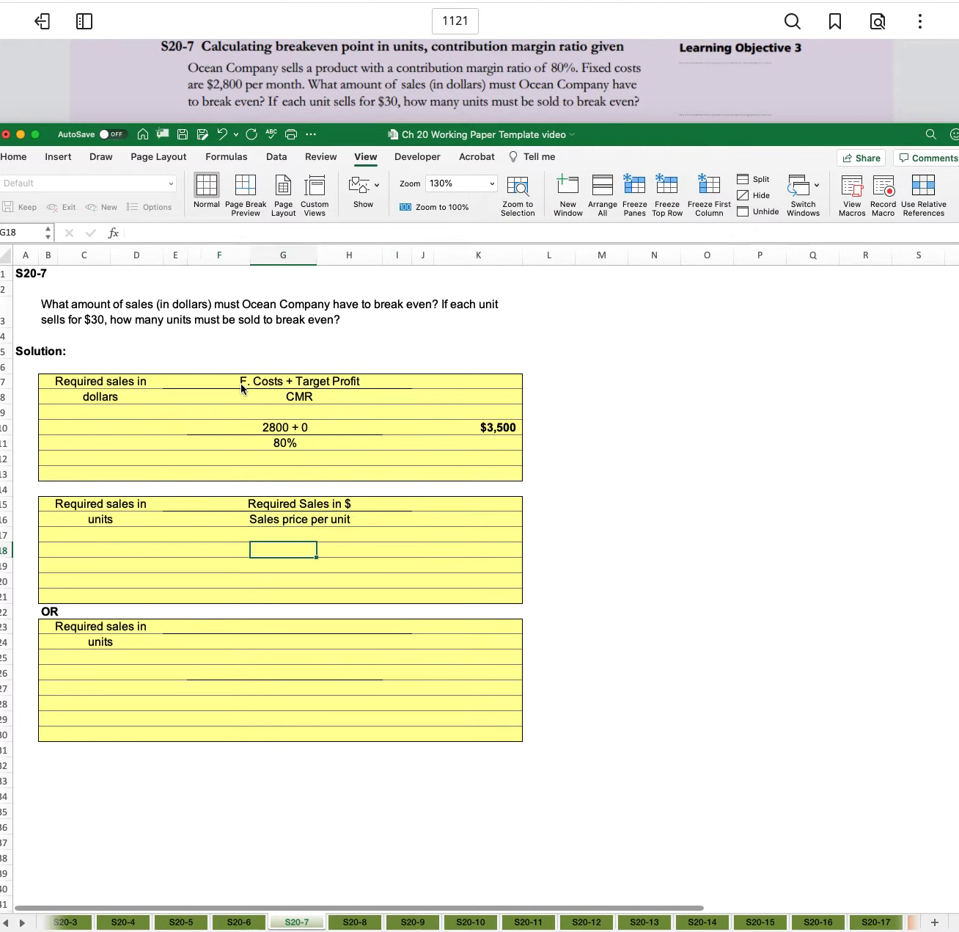
type("=")
left_click(493, 428)
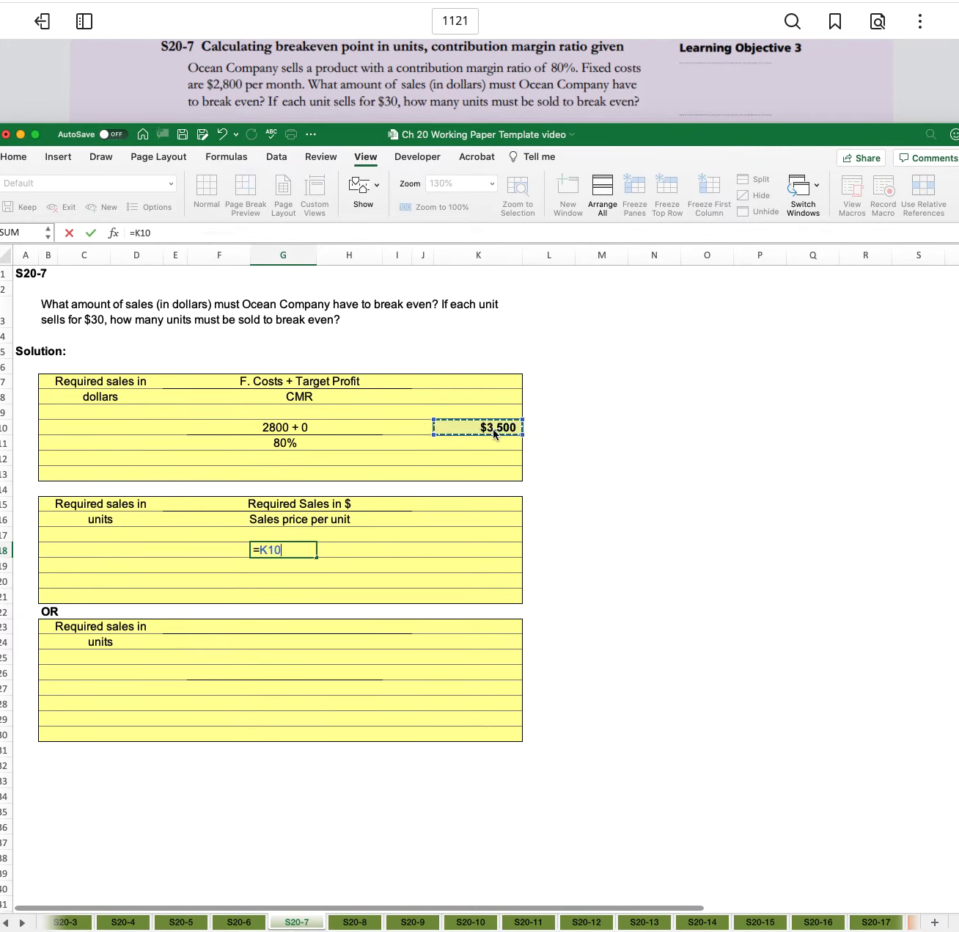
key("Return")
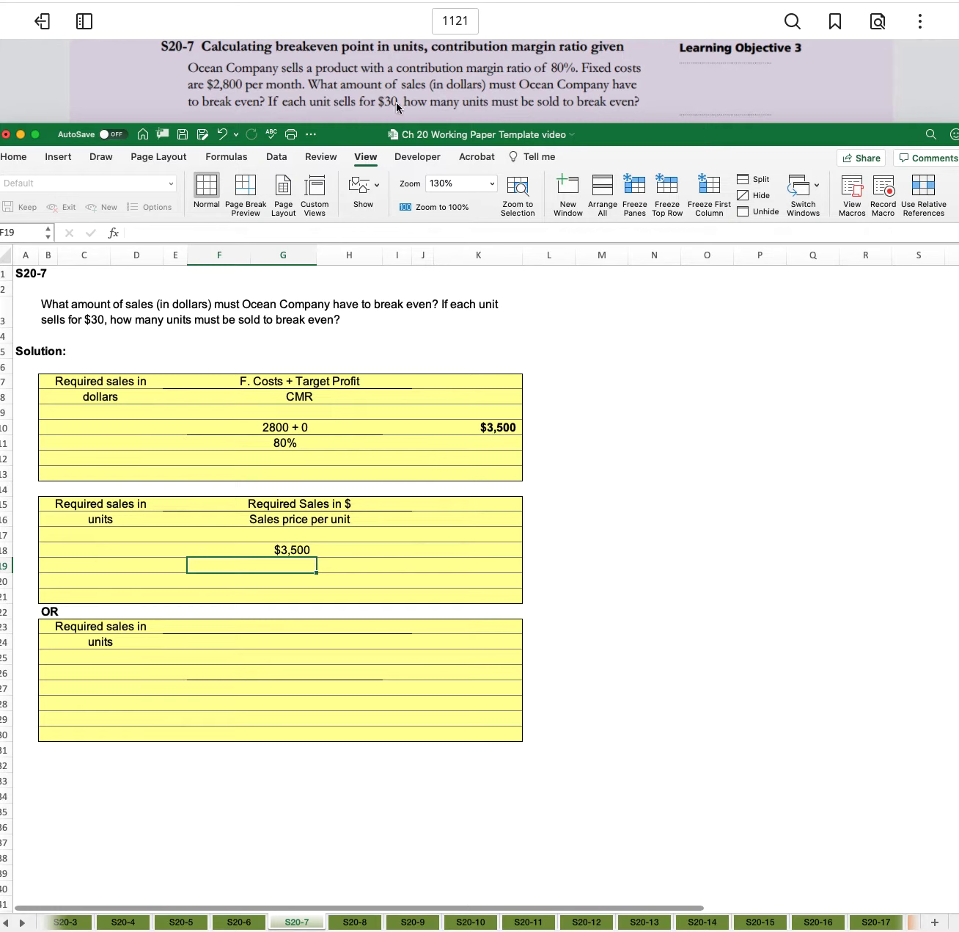
type("30")
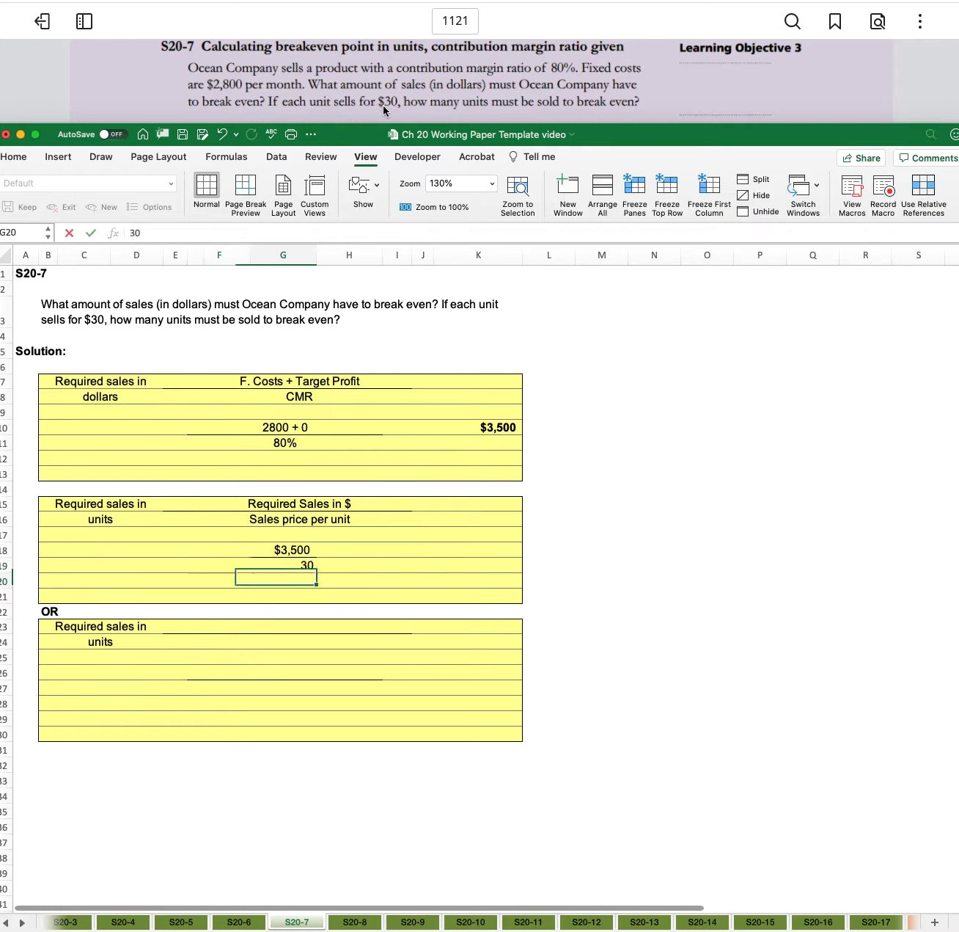
key("Right")
key("Right")
key("Right")
key("Right")
Calculate units in K18 as =G18/F19 (116.67) and apply Comma Style.
key("Up")
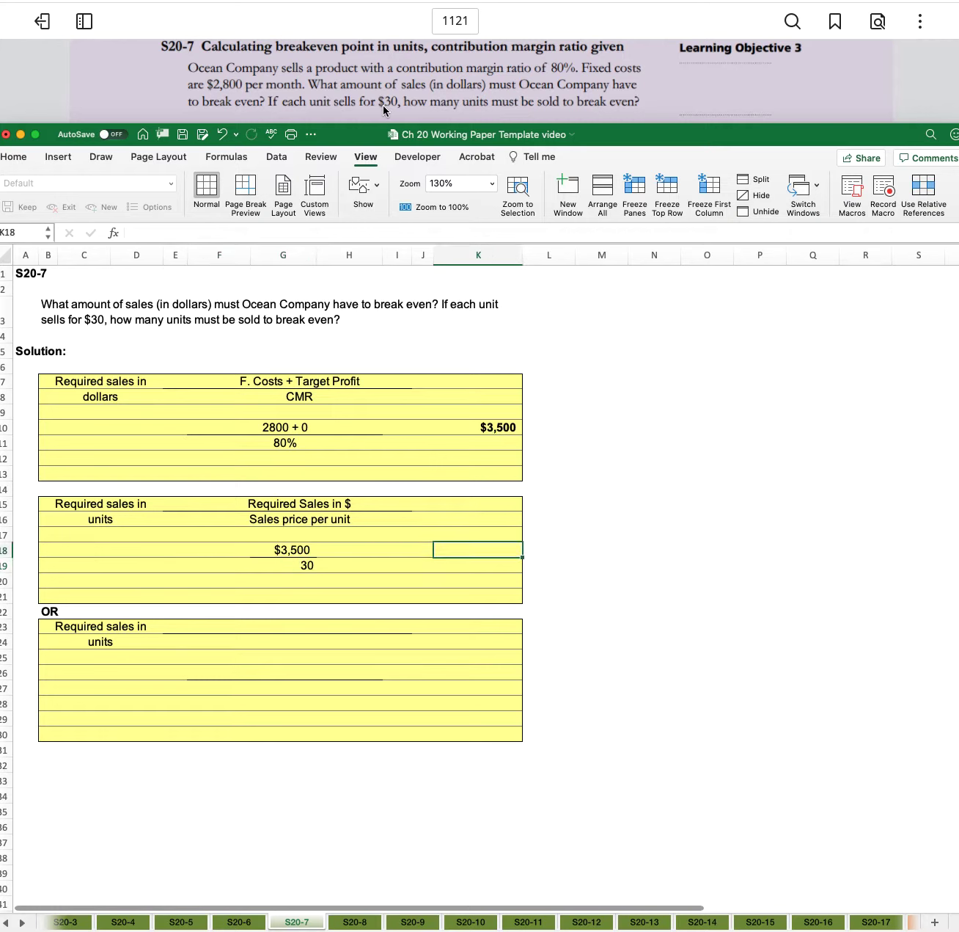
type("=")
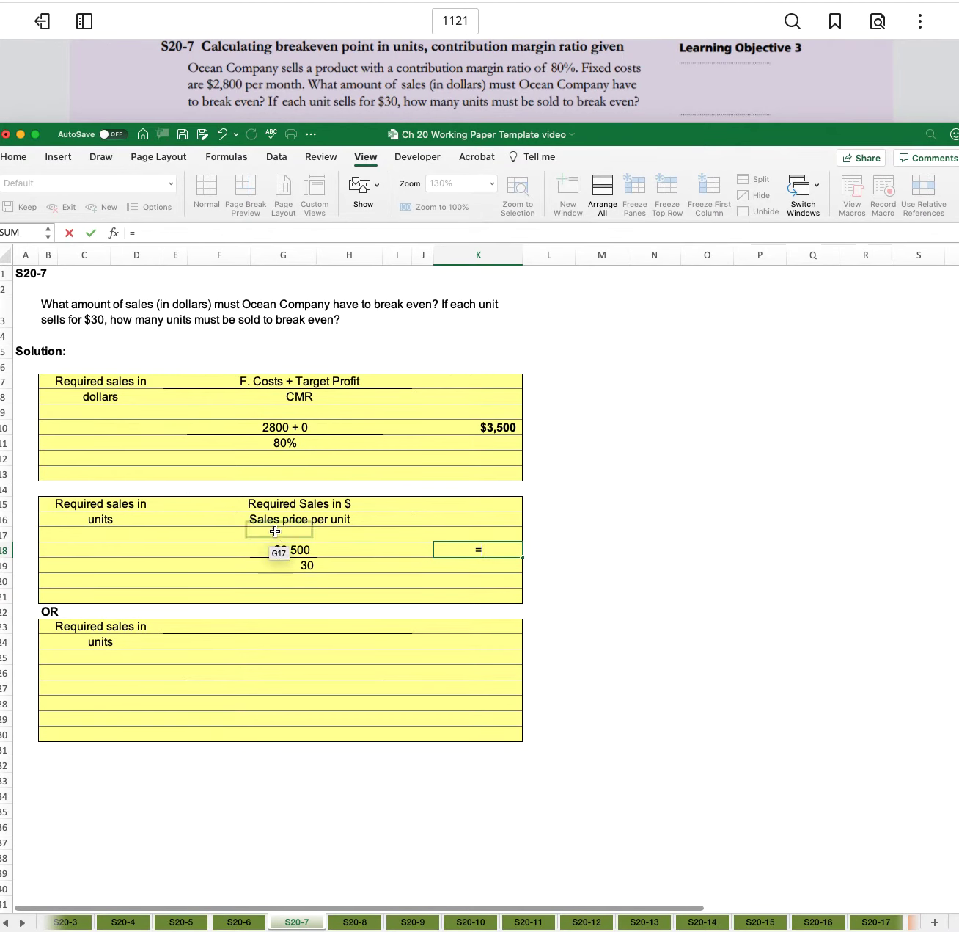
left_click(291, 552)
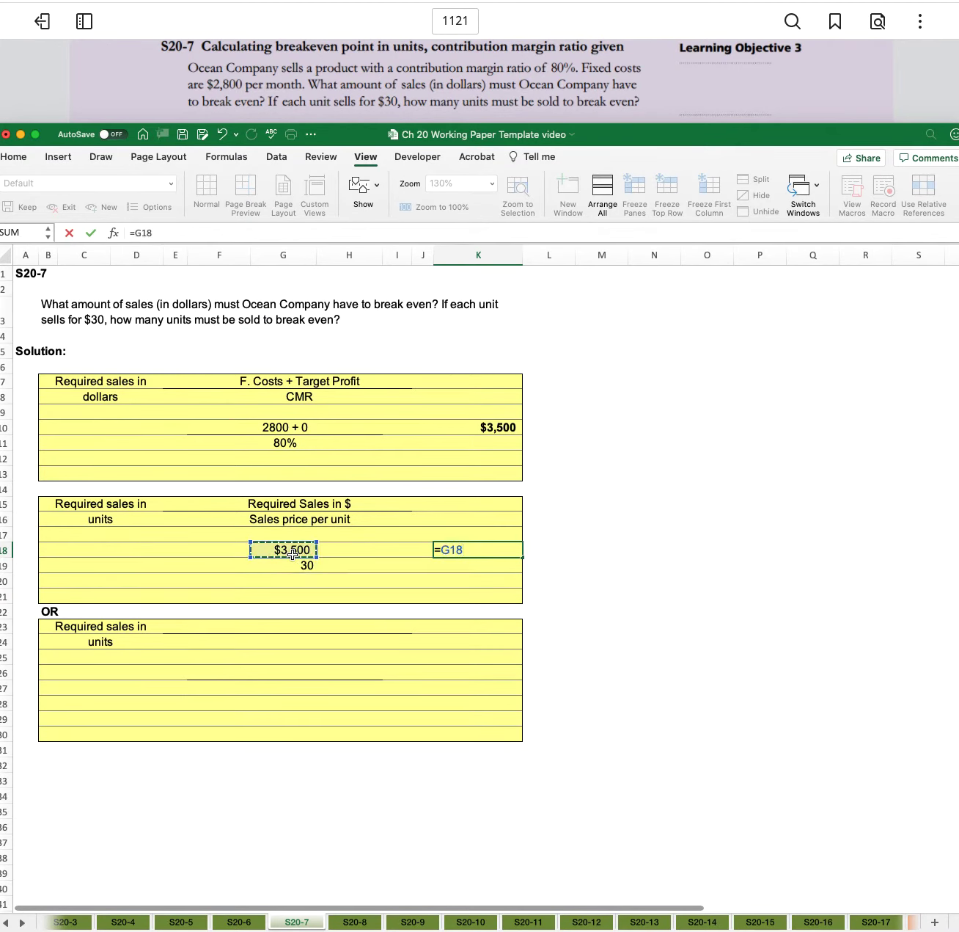
type("/")
left_click(294, 566)
key("Return")
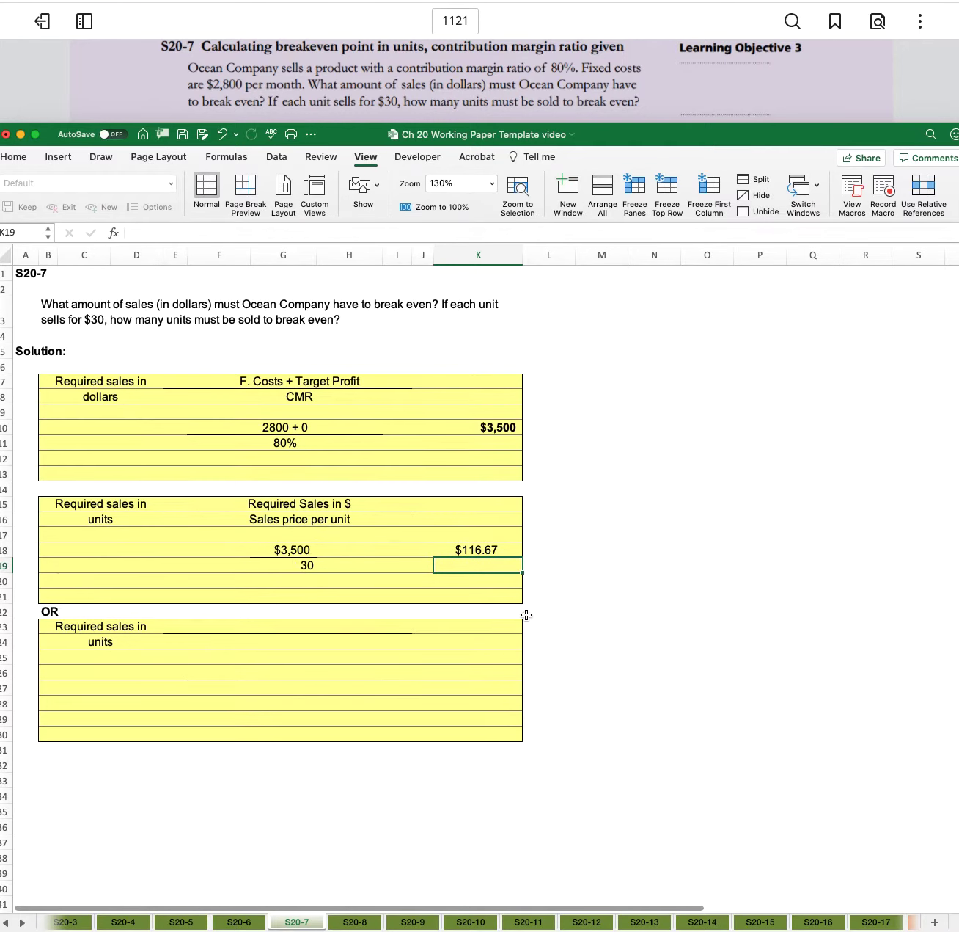
left_click(517, 543)
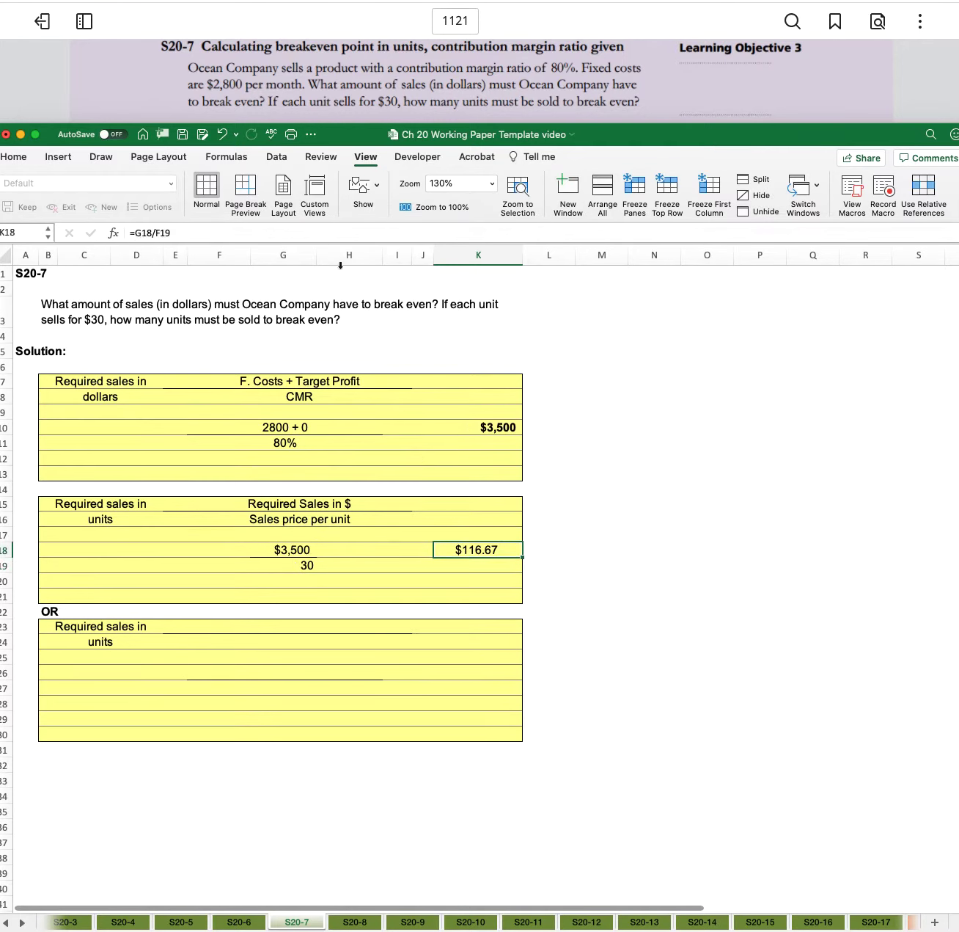
left_click(14, 163)
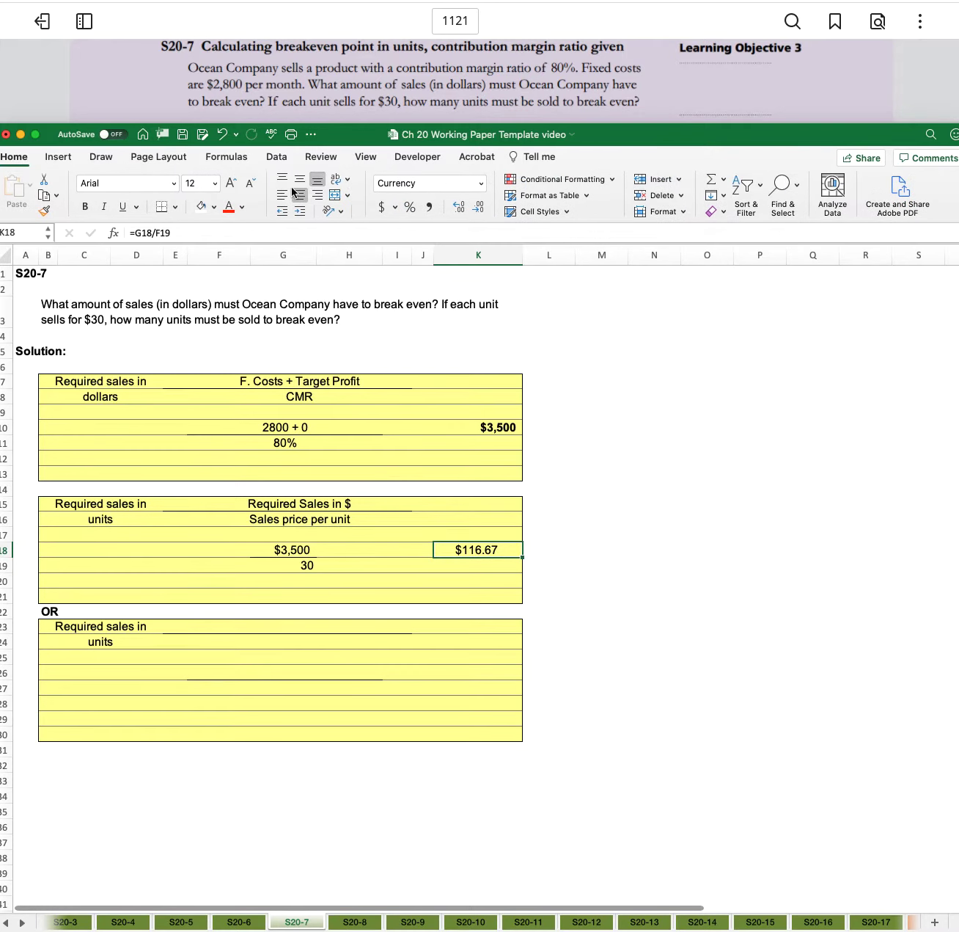
left_click(437, 208)
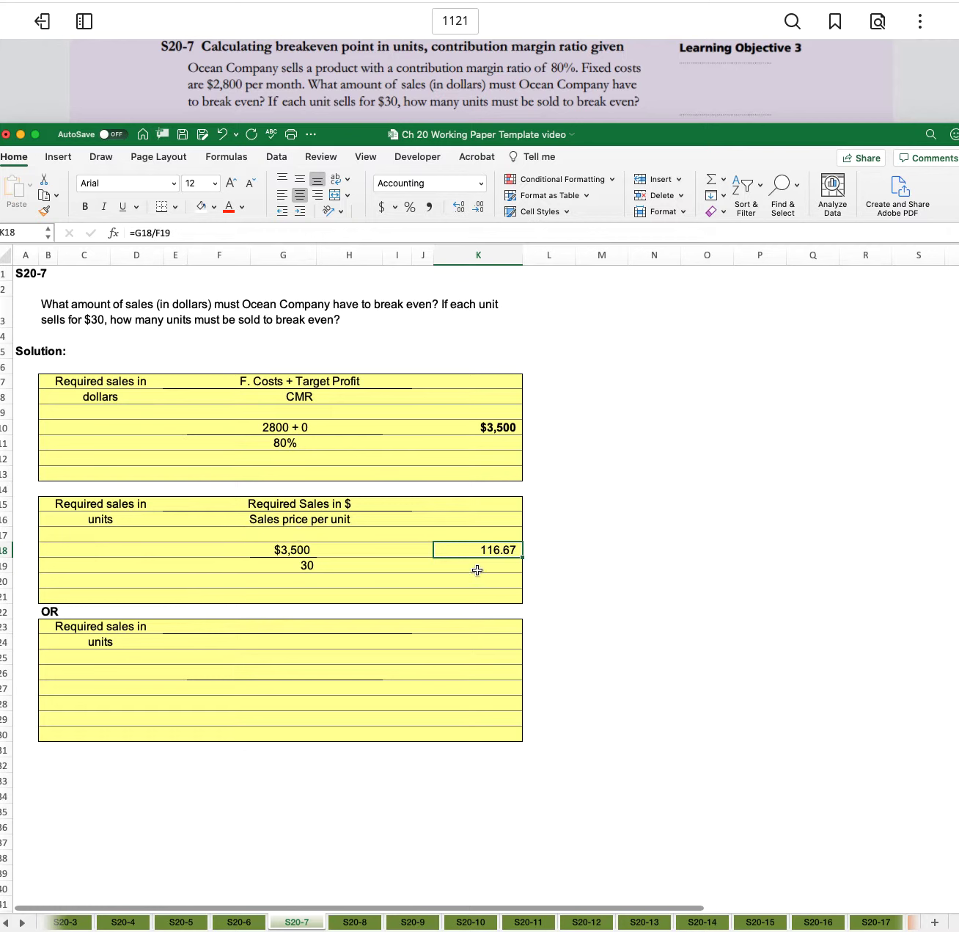
Change K18 to =ROUNDUP(G18/F19,0) so it shows 117.00.
left_click(136, 233)
type("roundi")
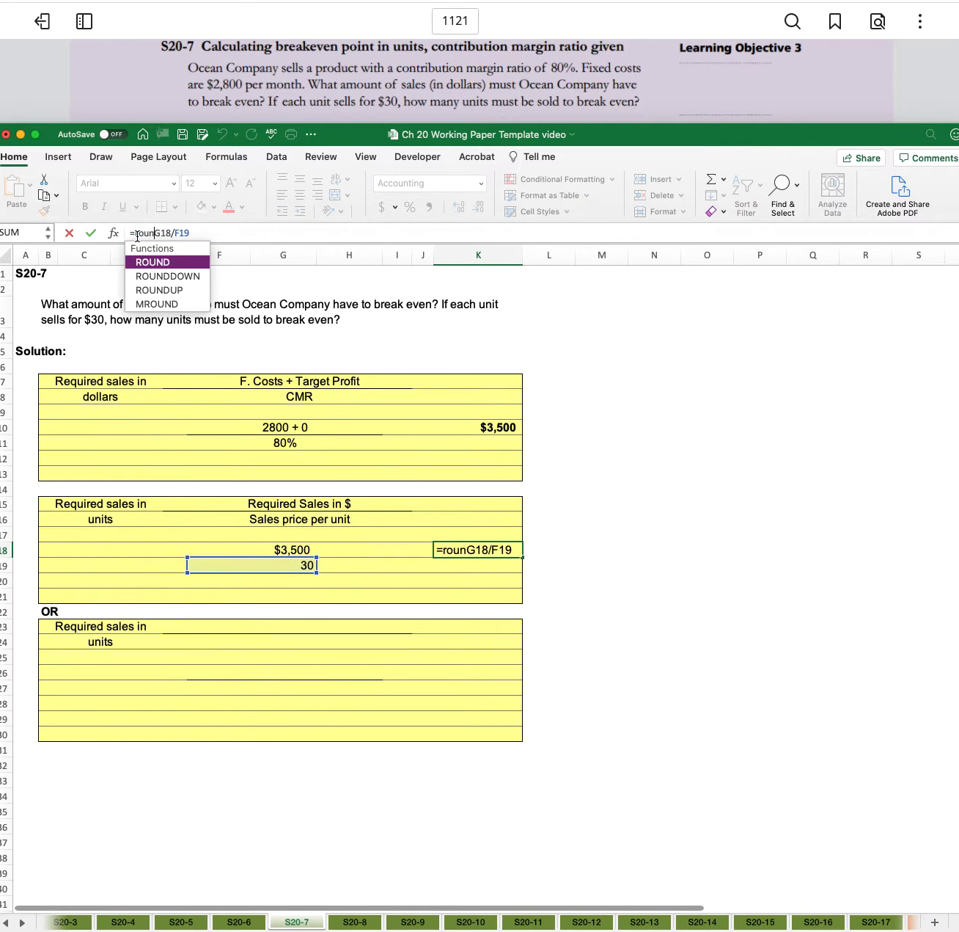
key("BackSpace")
type("up(")
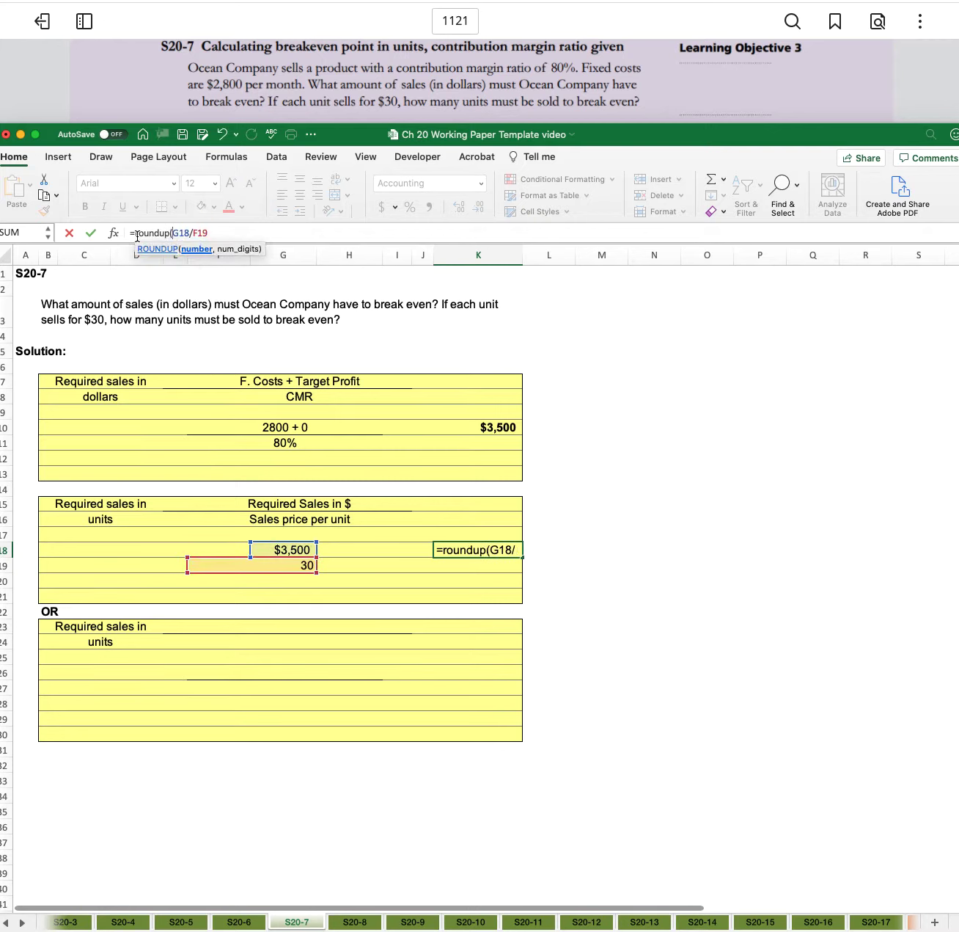
left_click(228, 236)
type(",0")
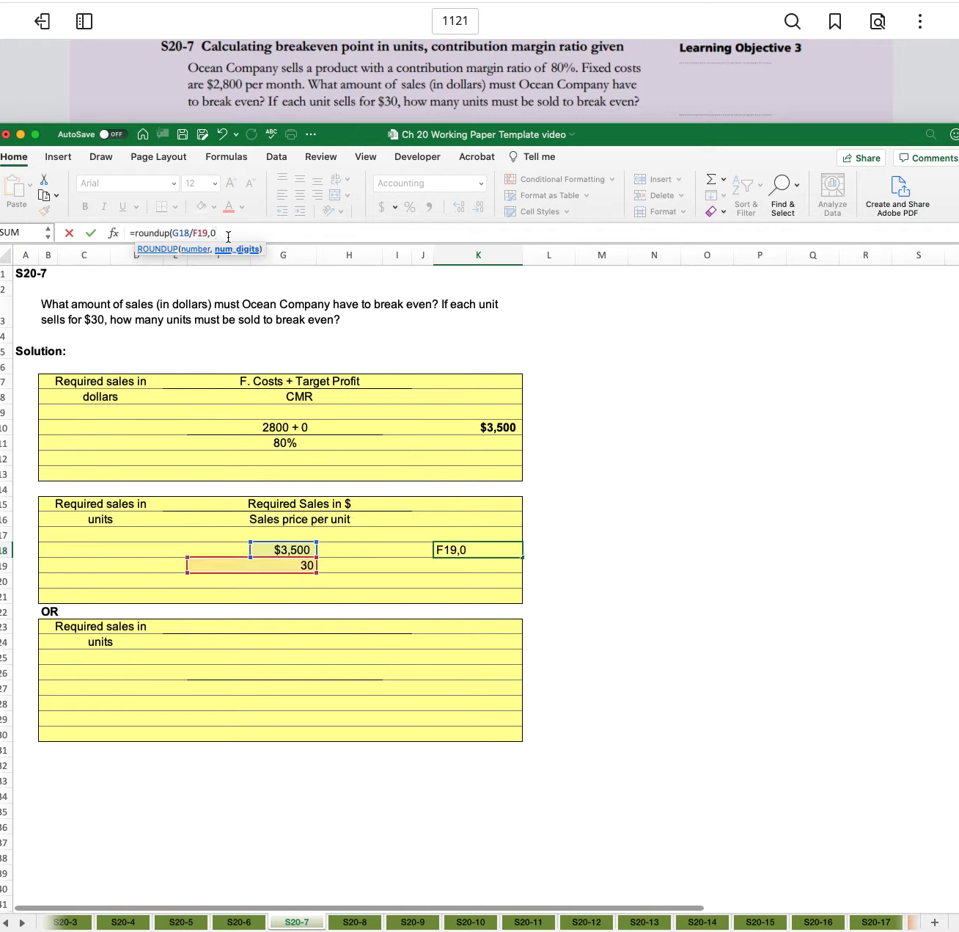
key("Return")
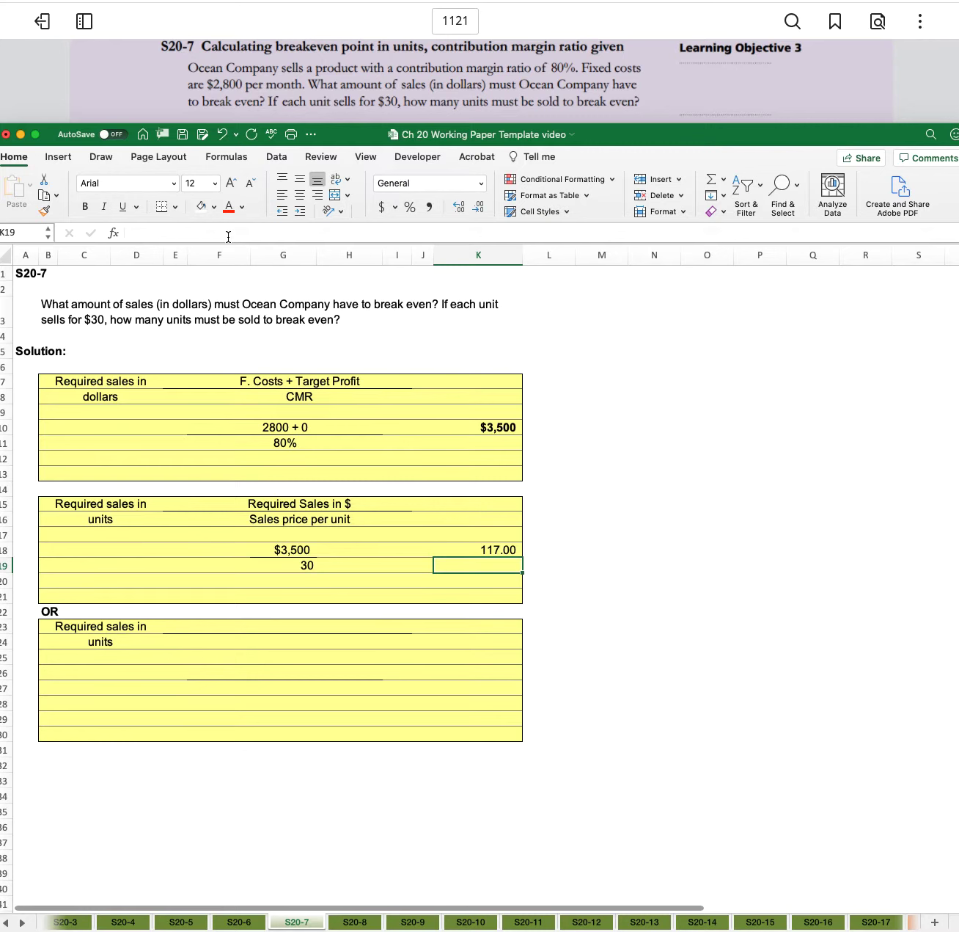
Add the label 'units' in L18 beside the result.
key("Up")
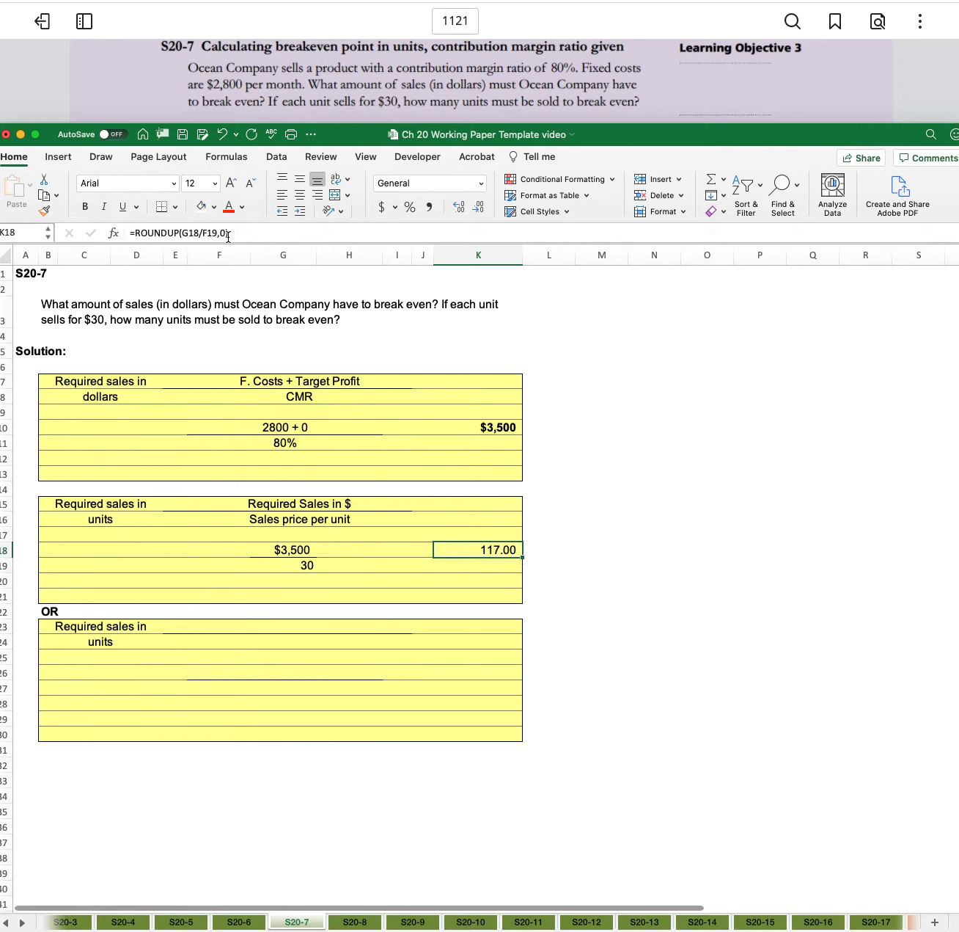
key("Right")
type("units")
key("Return")
key("Down")
key("Down")
key("Down")
key("Down")
key("Down")
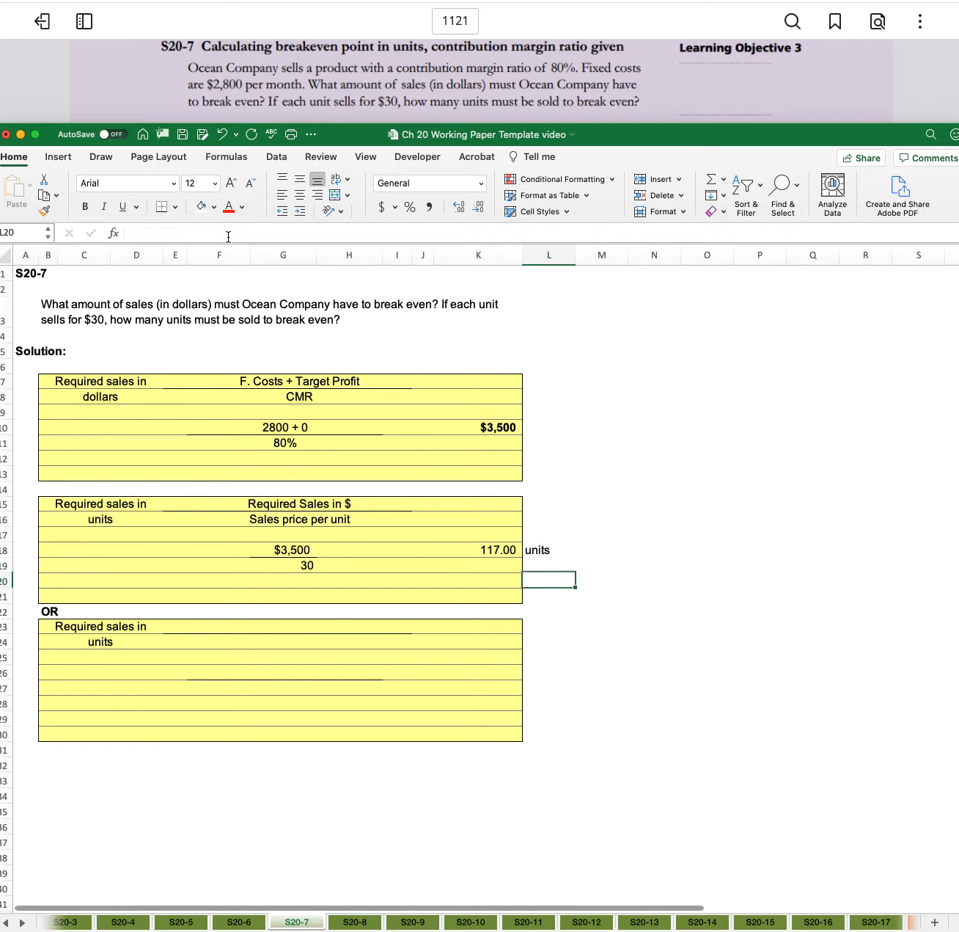
Label the OR box 'F Costs + Target Profit' over 'CM per unit'.
key("Left")
key("Up")
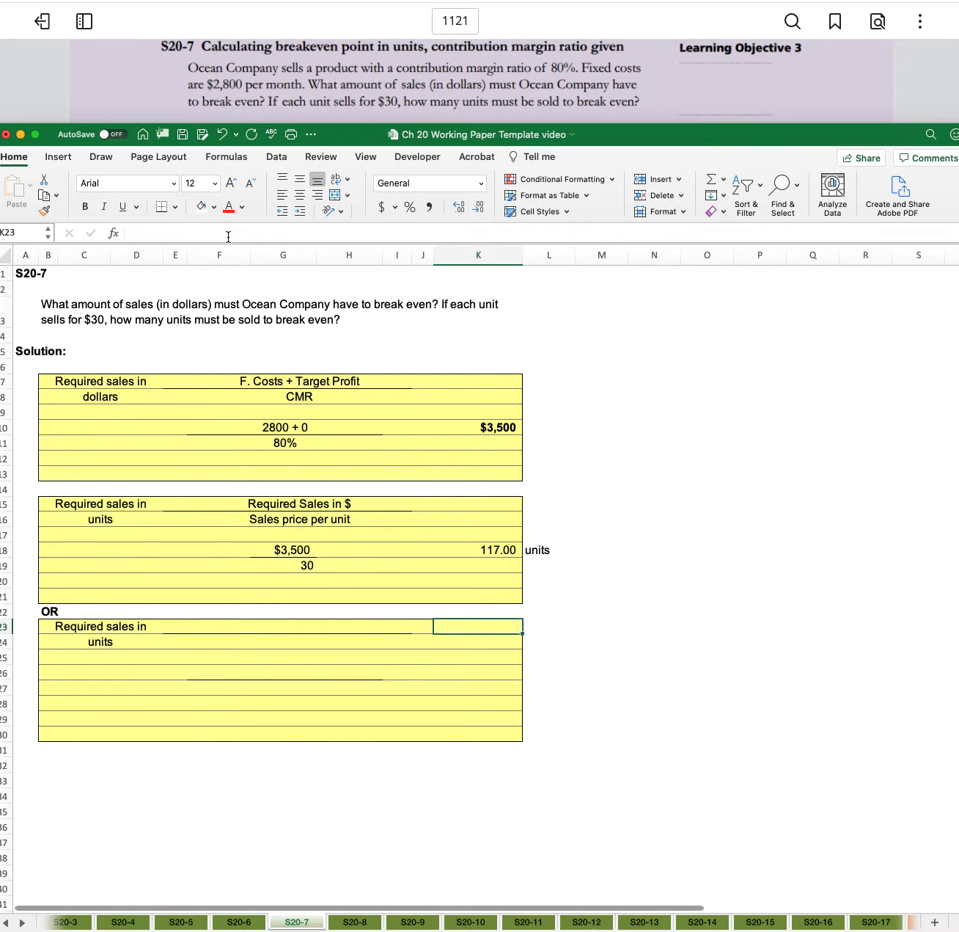
key("Left")
key("Left")
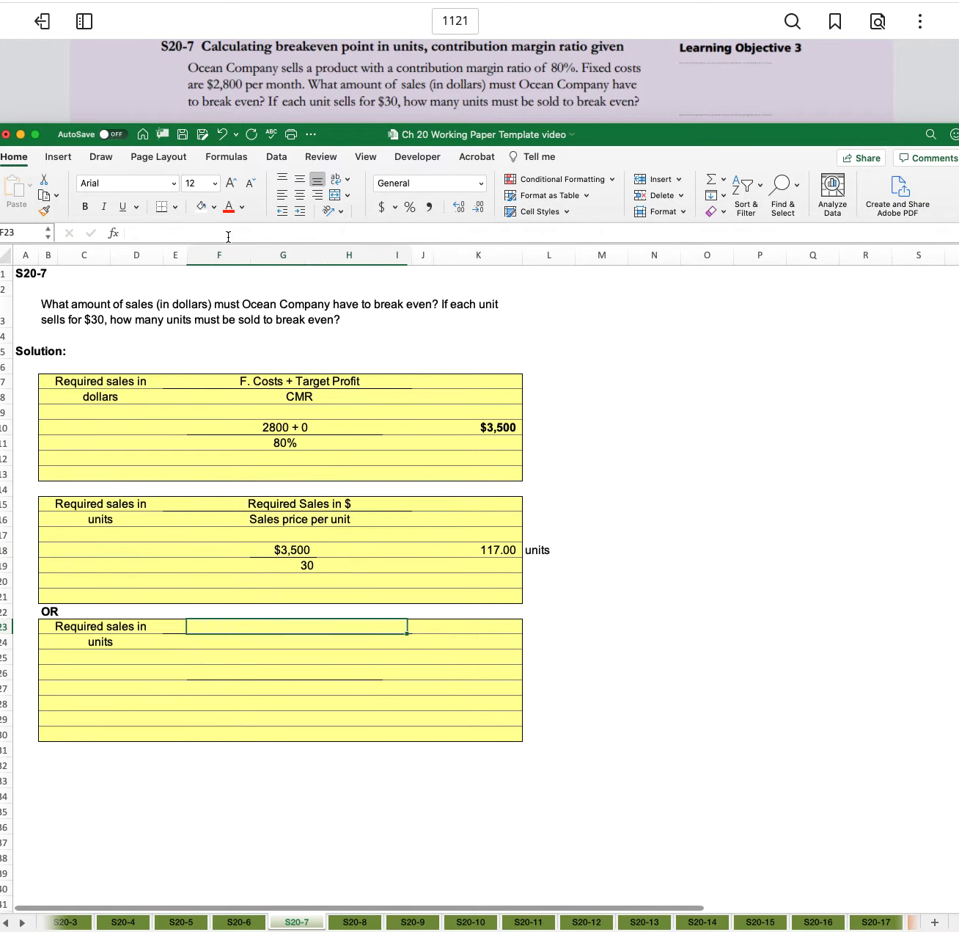
type("F Cost")
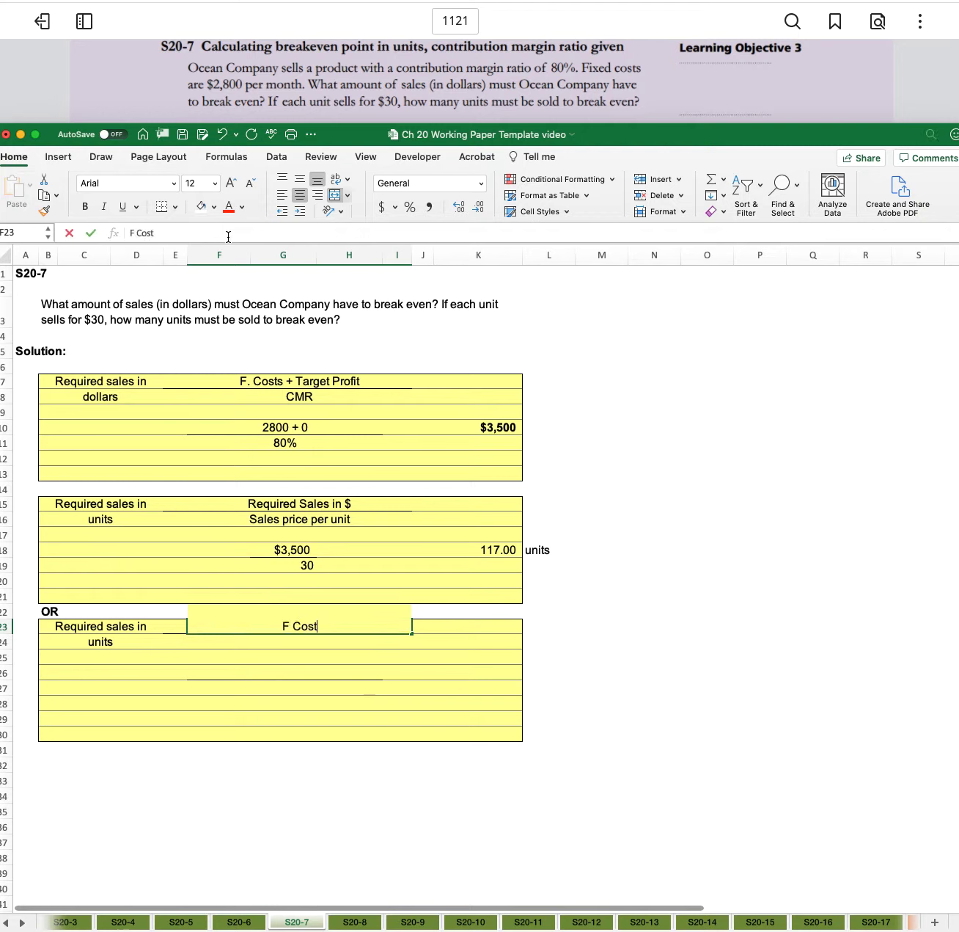
type("s _ Tar")
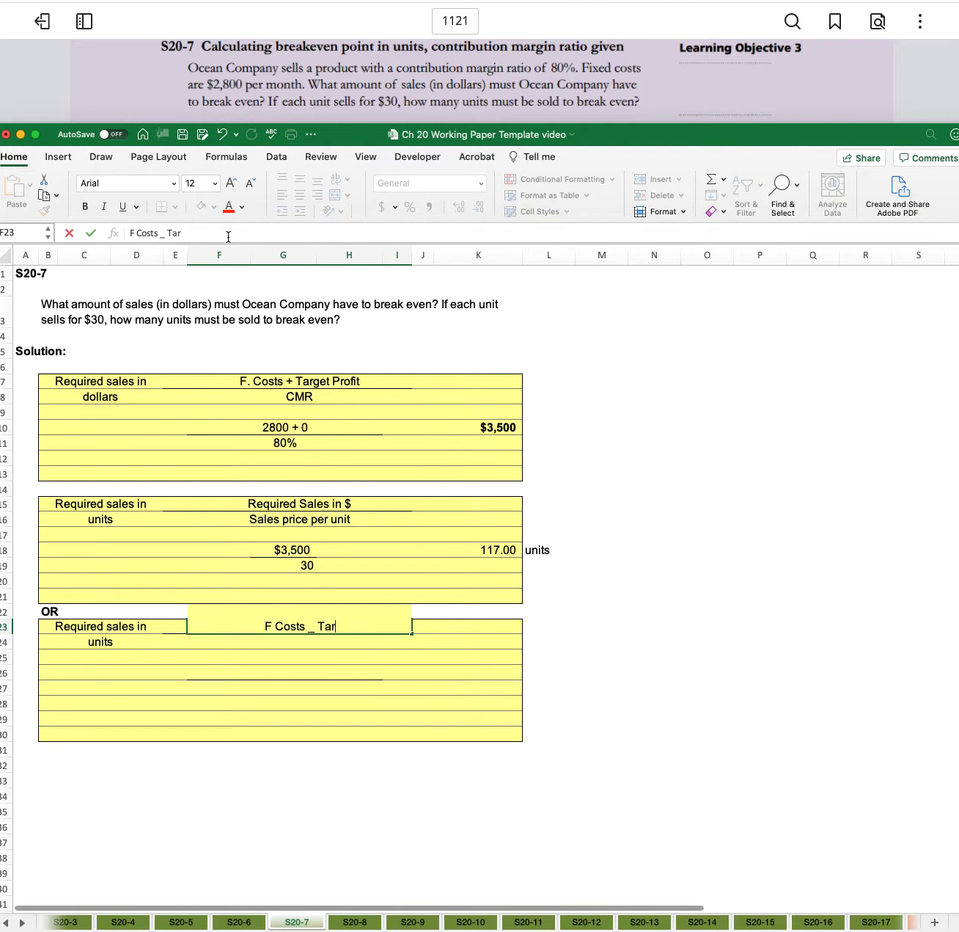
key("BackSpace")
key("BackSpace")
key("BackSpace")
key("BackSpace")
type("+ Target Profit")
key("Return")
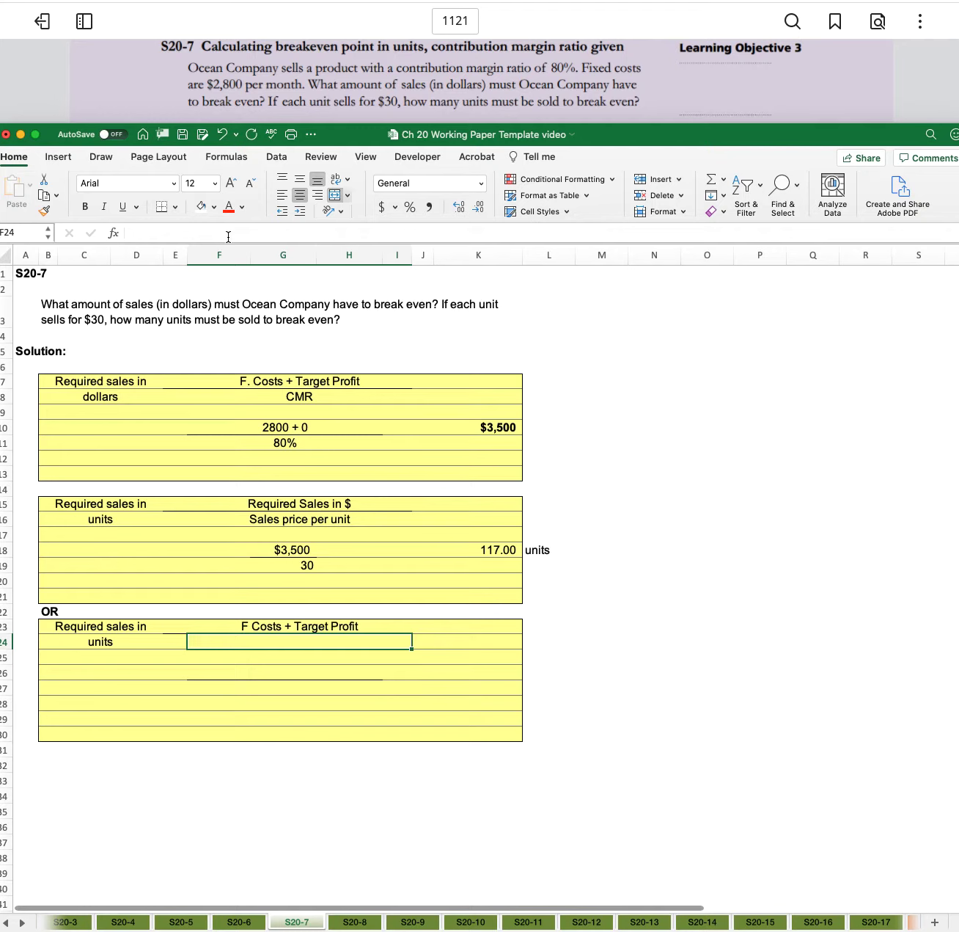
type("CM per ")
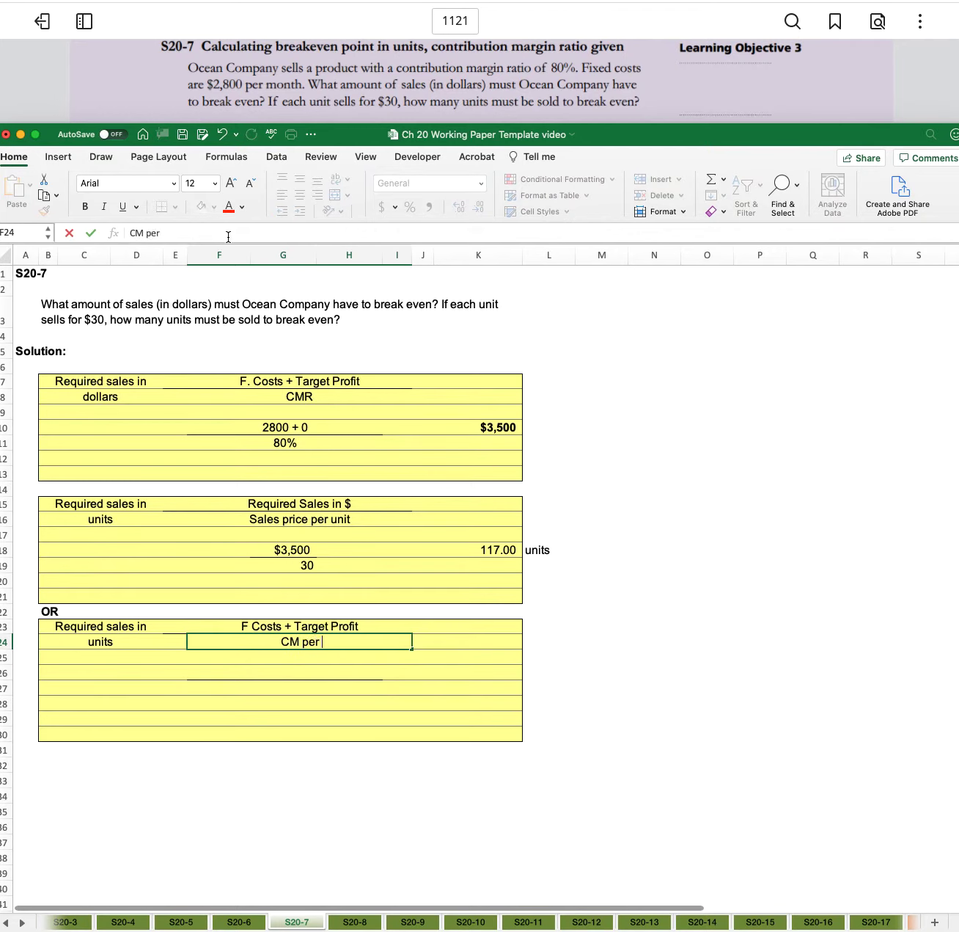
type("unit")
key("Return")
key("Return")
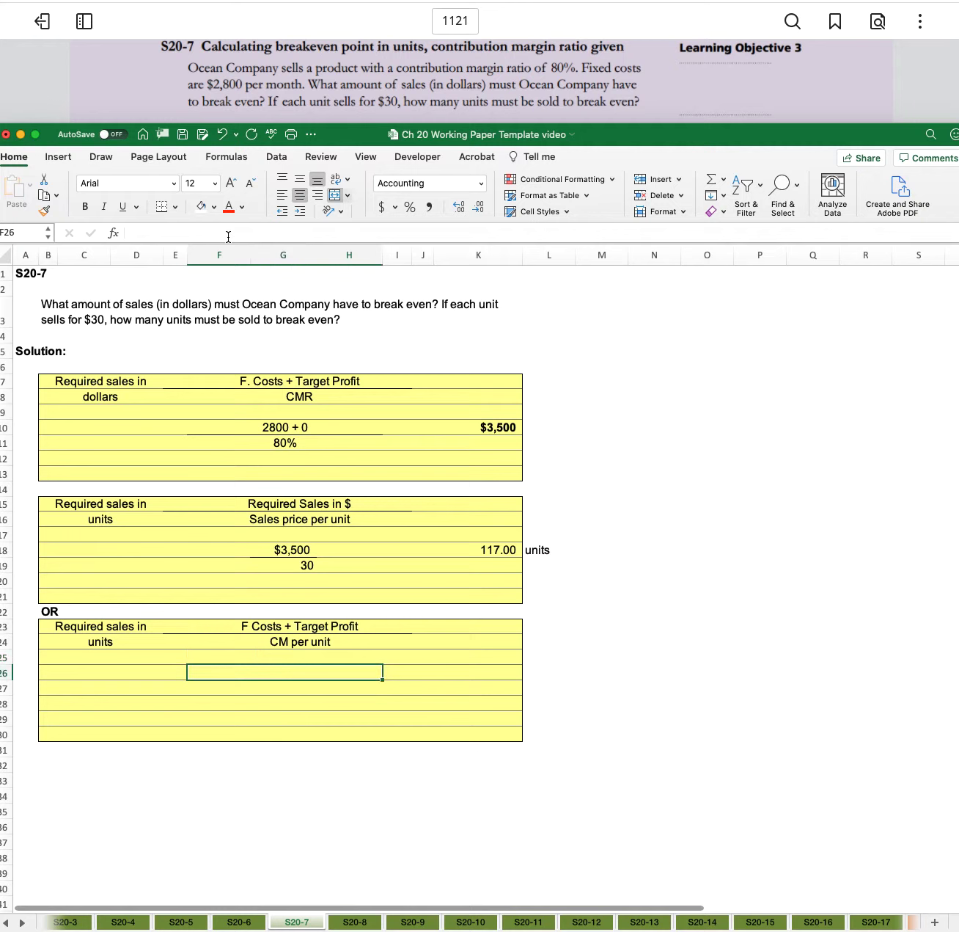
Enter '2800 +0' in F26 over '30 * 80 %' in F27.
type("2800 -+")
key("BackSpace")
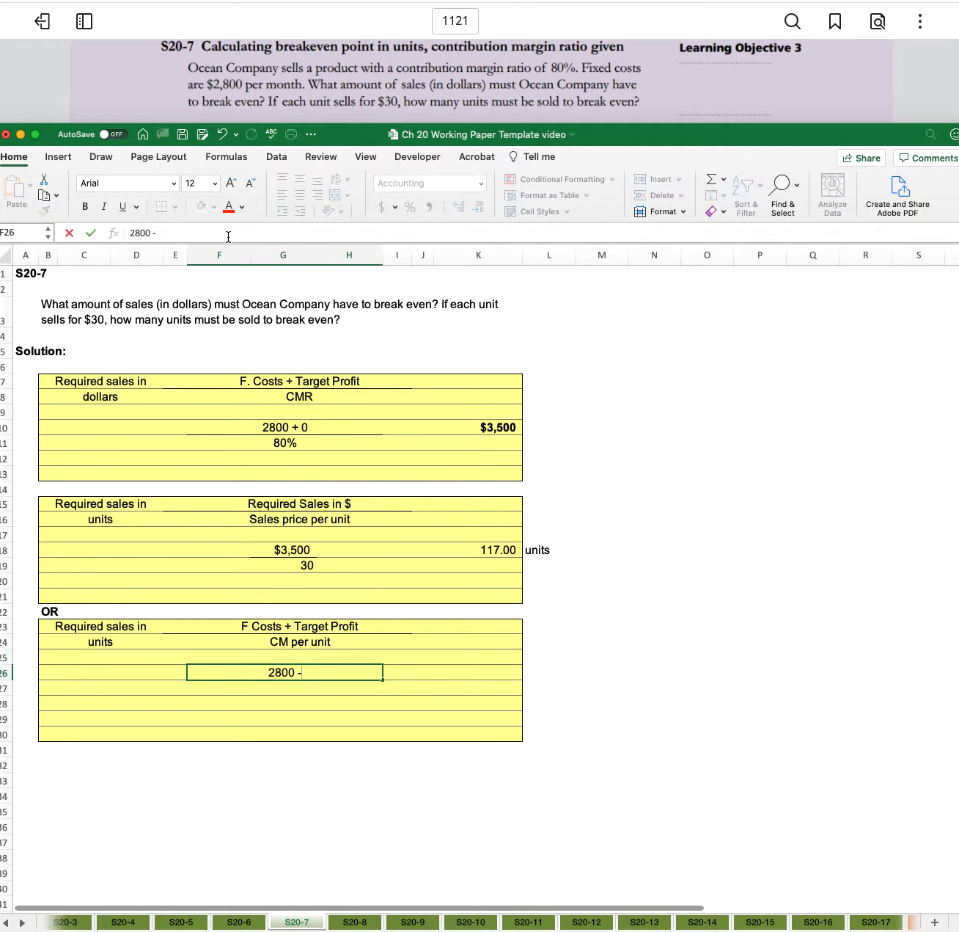
key("BackSpace")
type("+0")
key("Return")
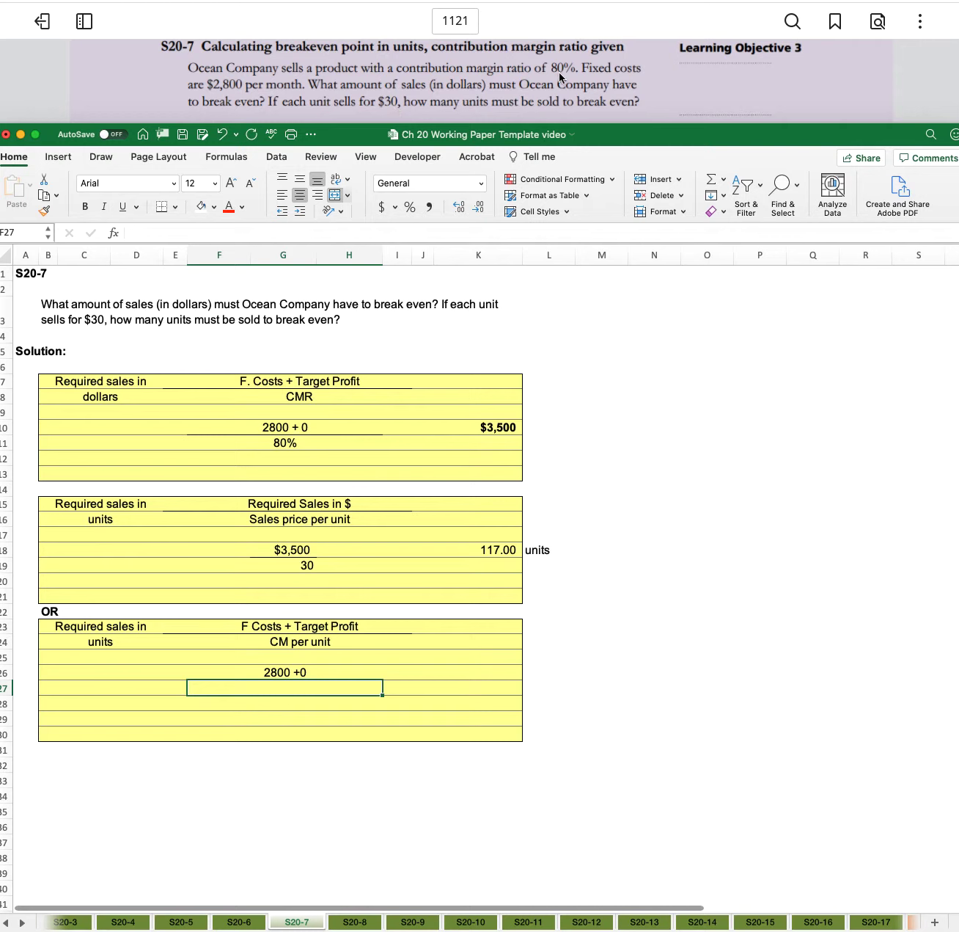
type("30 * 80")
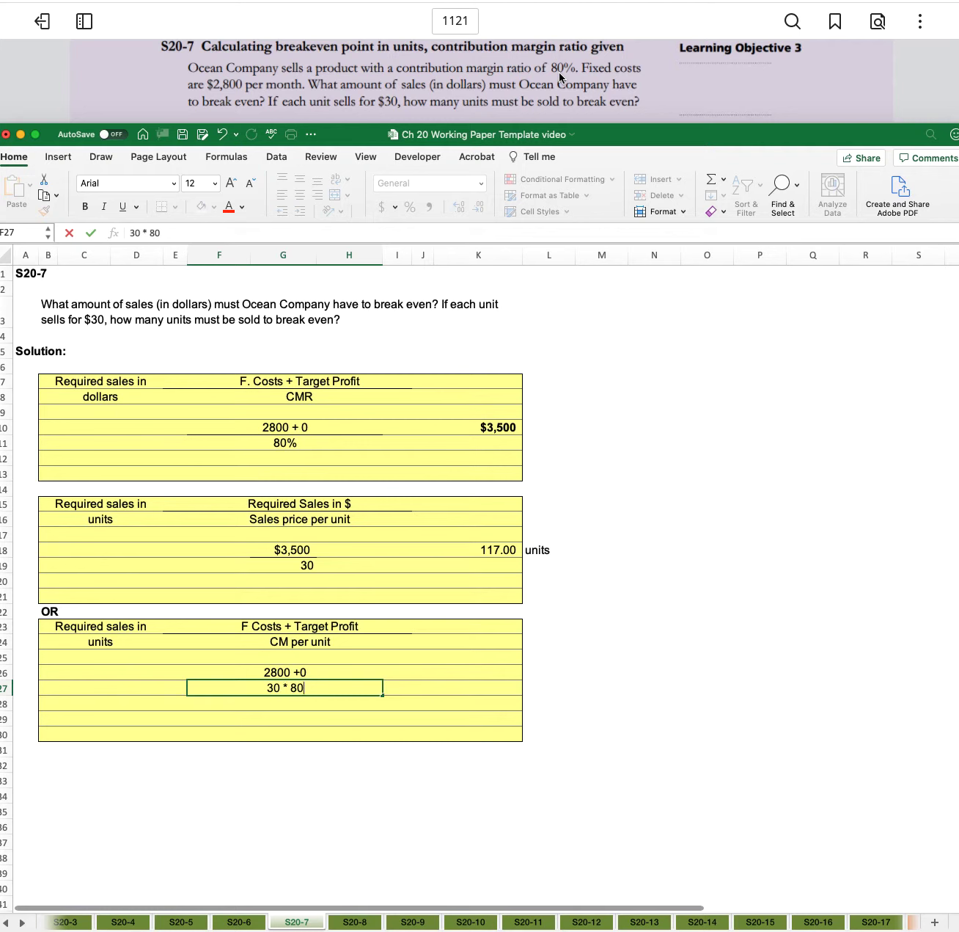
type(" %")
key("Up")
key("Right")
key("Right")
key("Right")
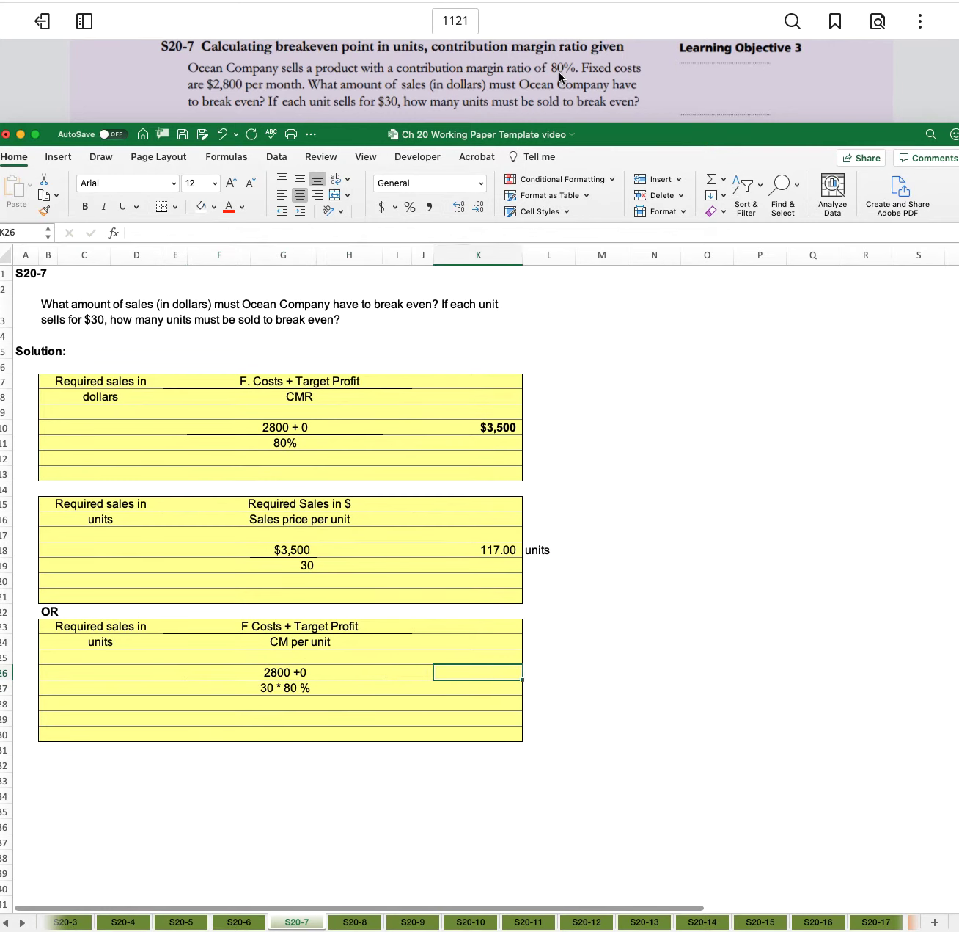
Enter =ROUNDUP(2800/(30*.8),0) in K26, returning 117 units.
type("=2800")
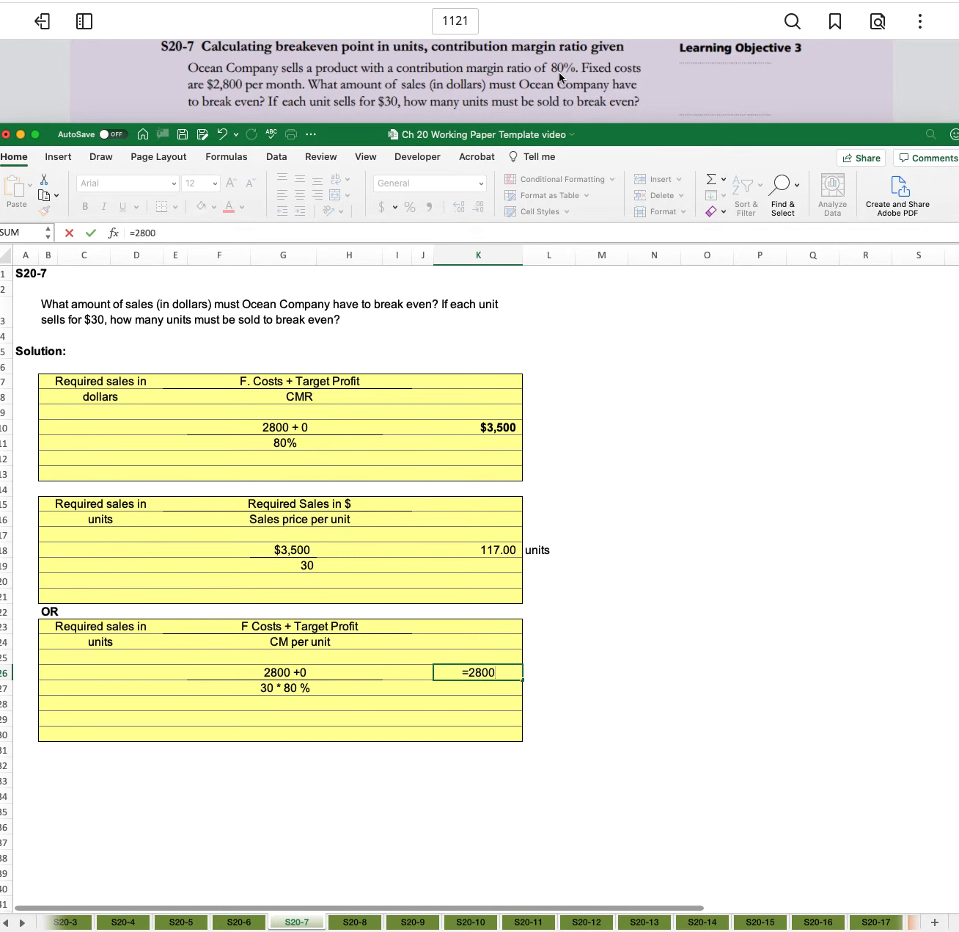
key("BackSpace")
key("BackSpace")
key("BackSpace")
key("BackSpace")
type("round")
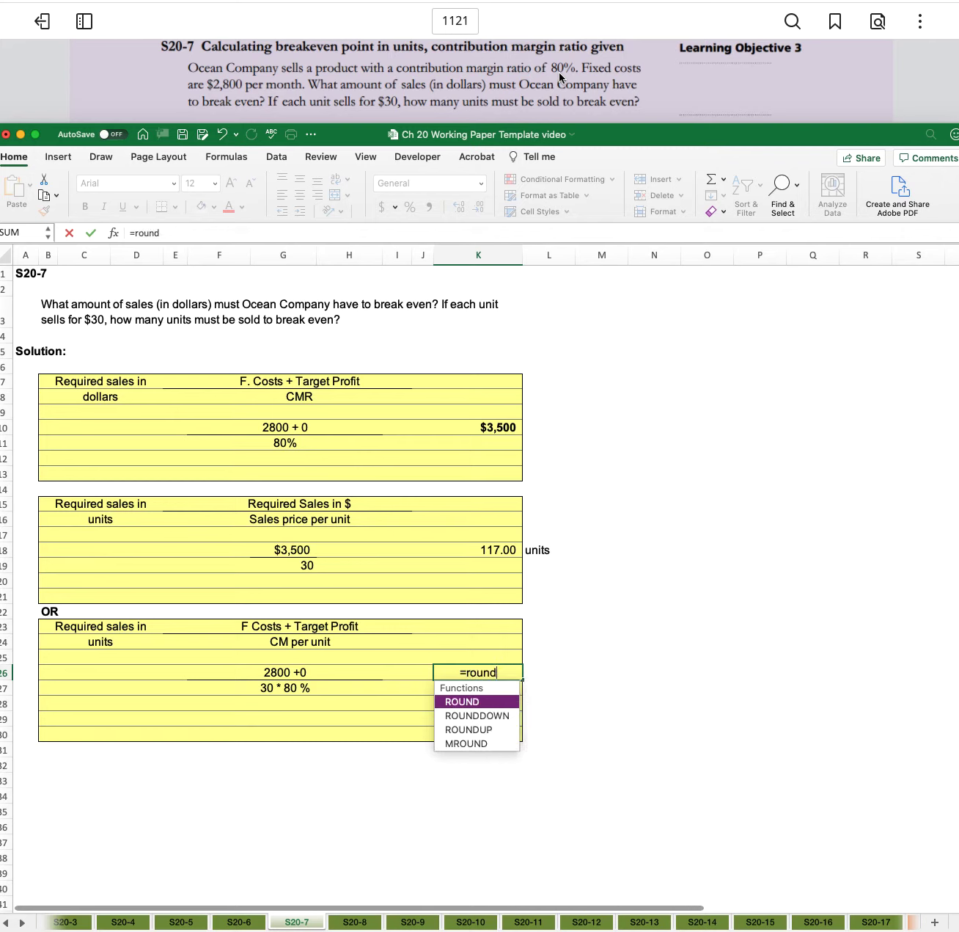
type("up(")
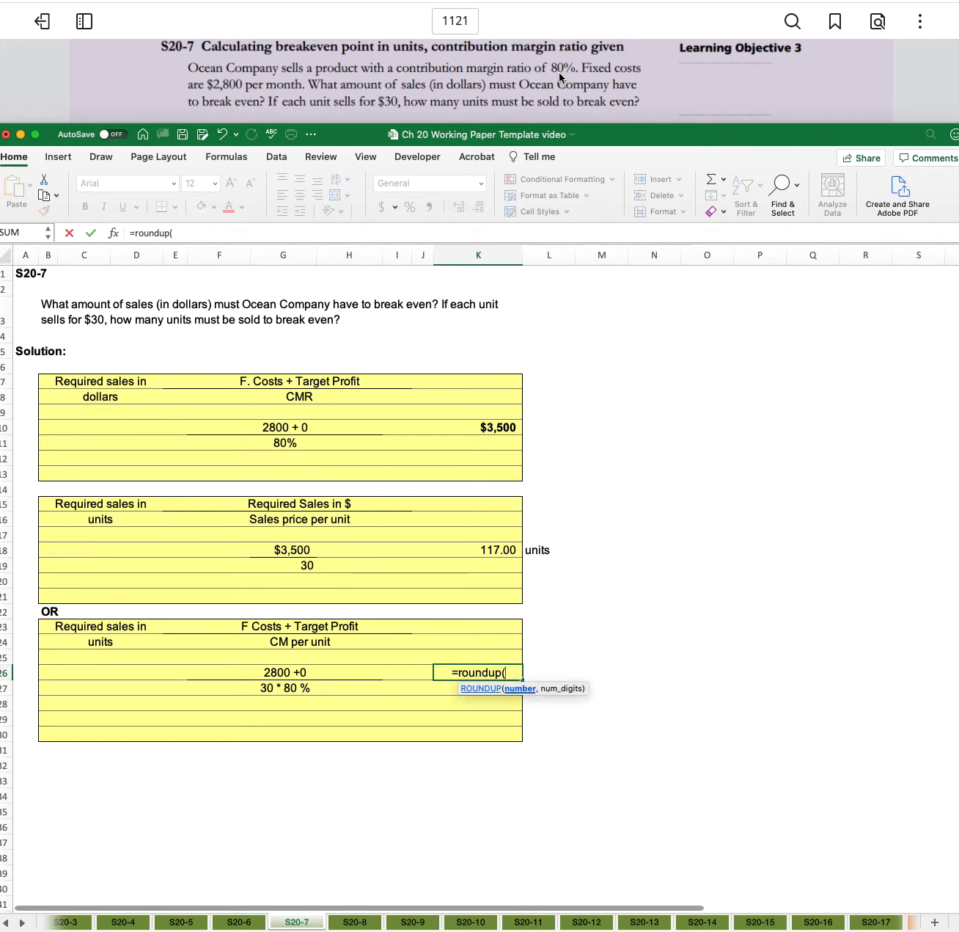
type("2800")
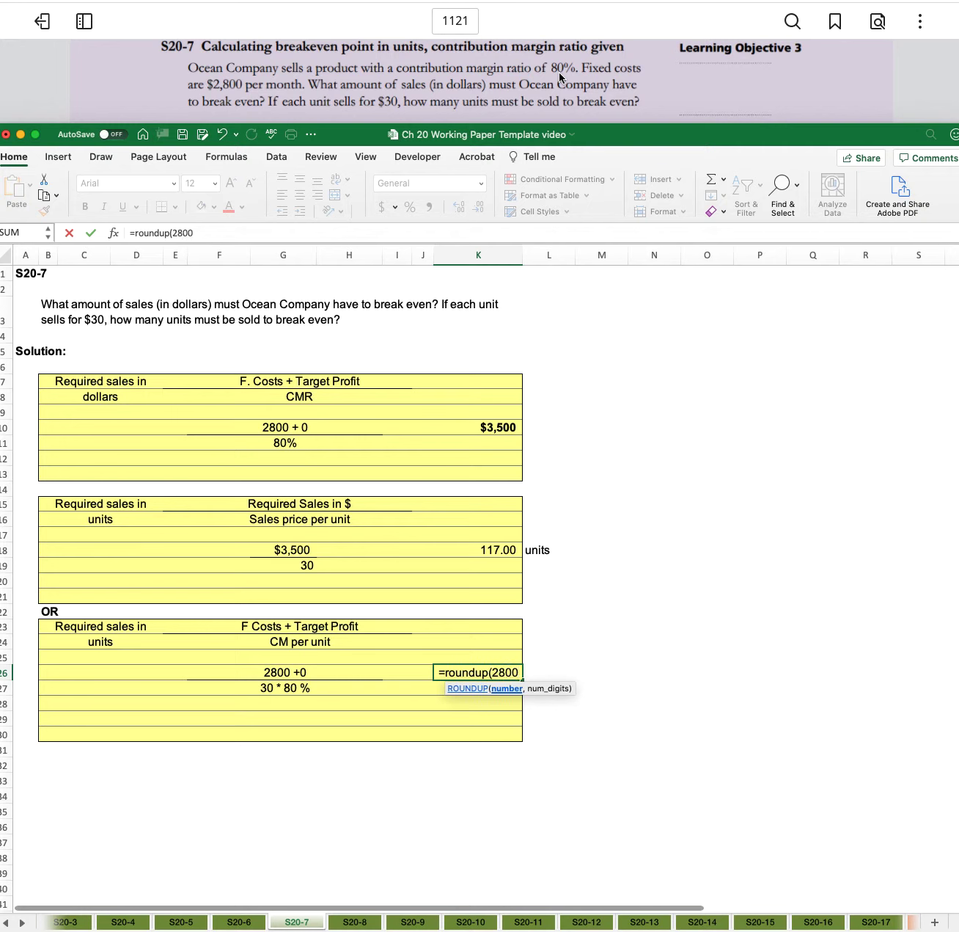
type("/(")
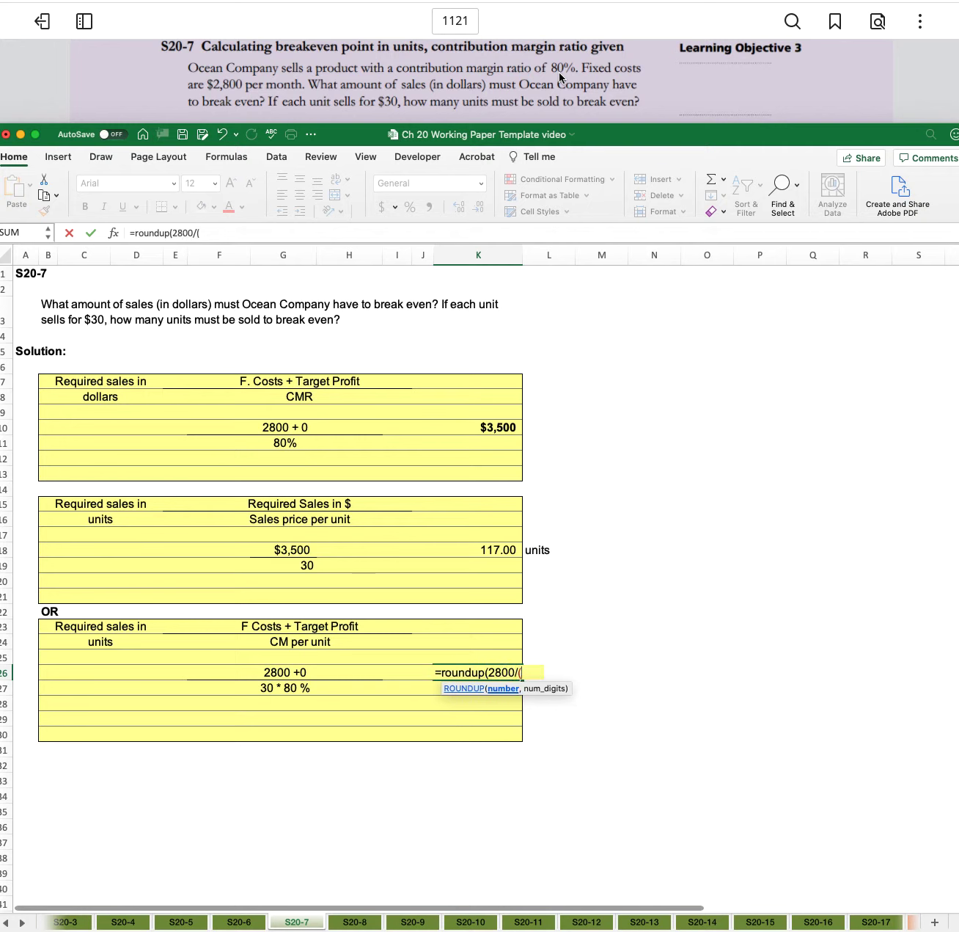
type("30*.8")
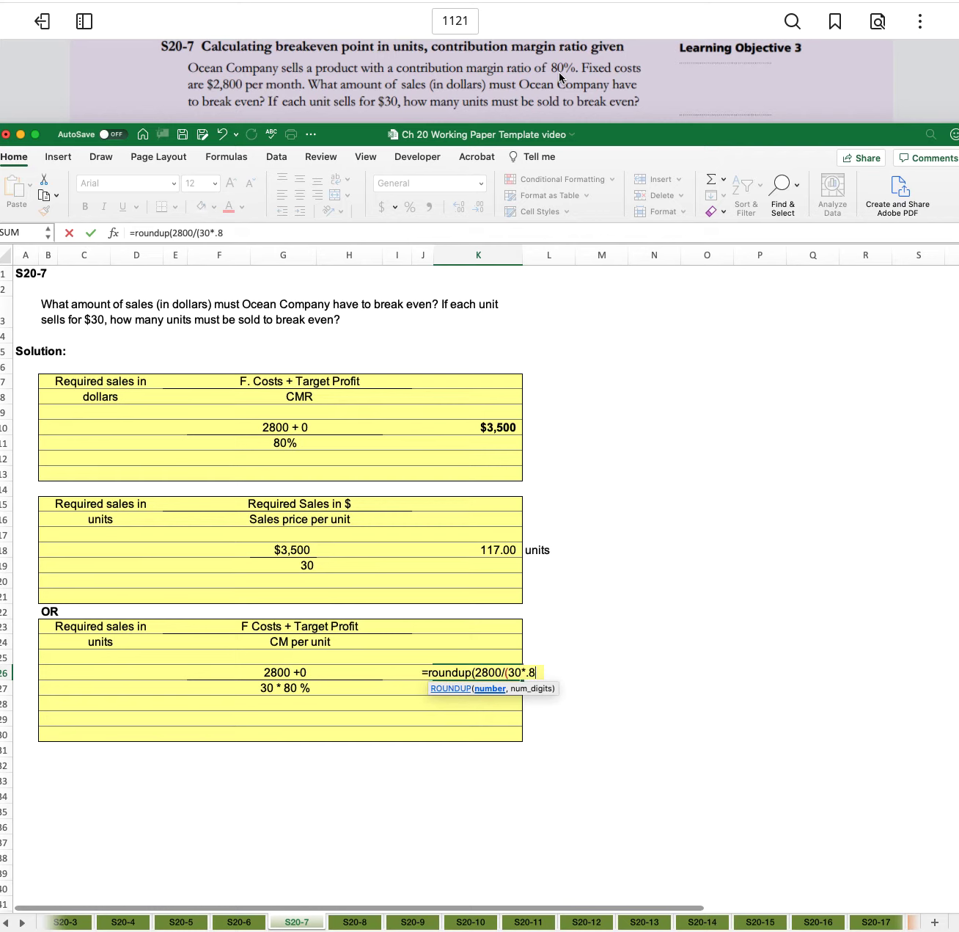
type(")")
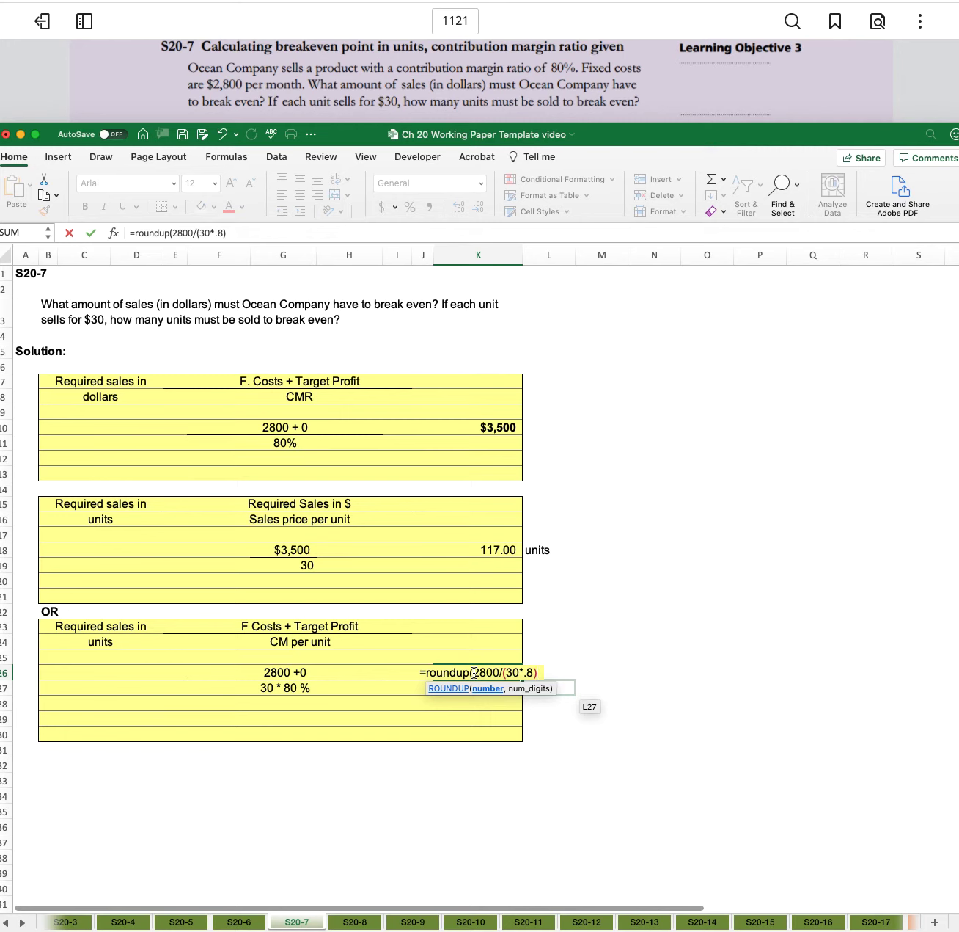
type(",")
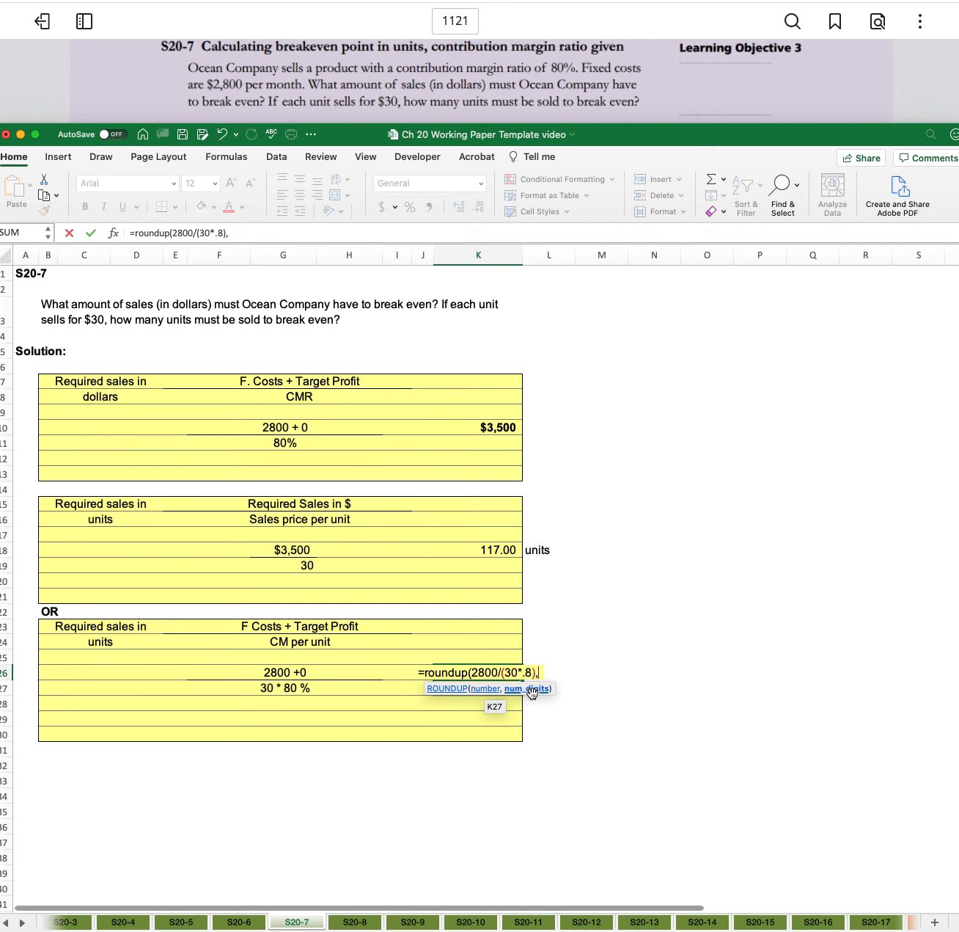
type("0")
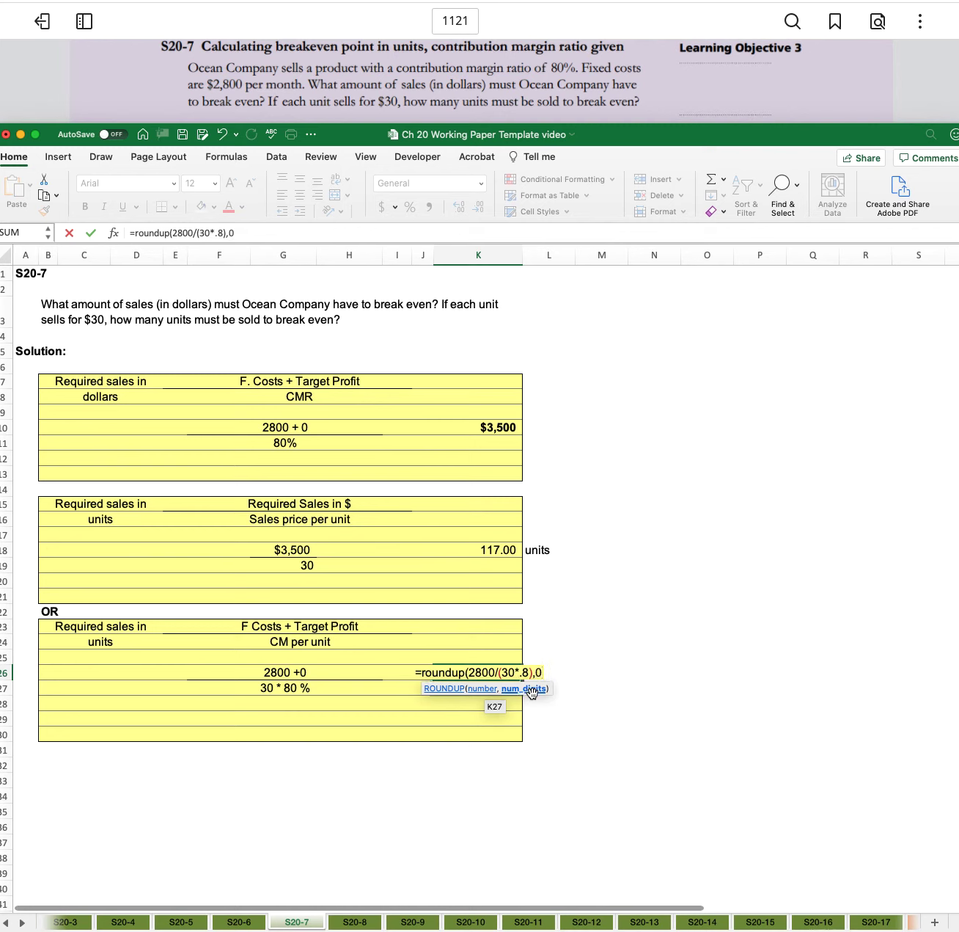
type(")")
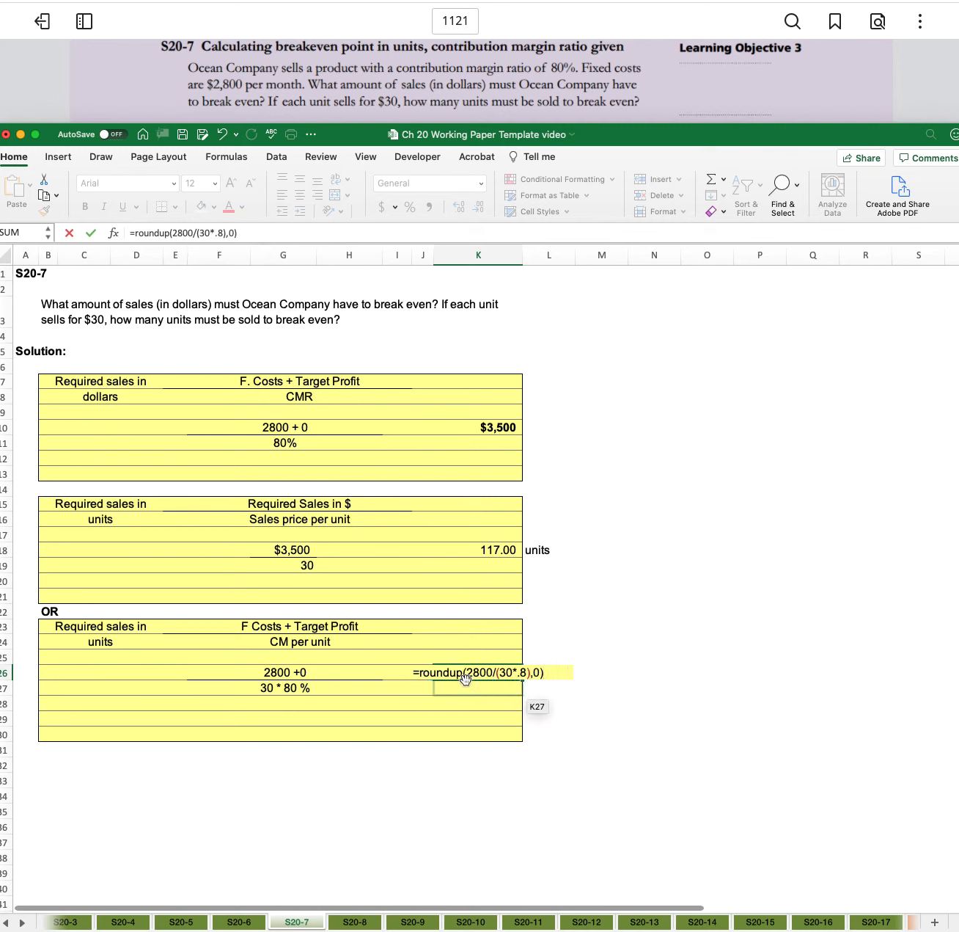
key("Return")
key("Up")
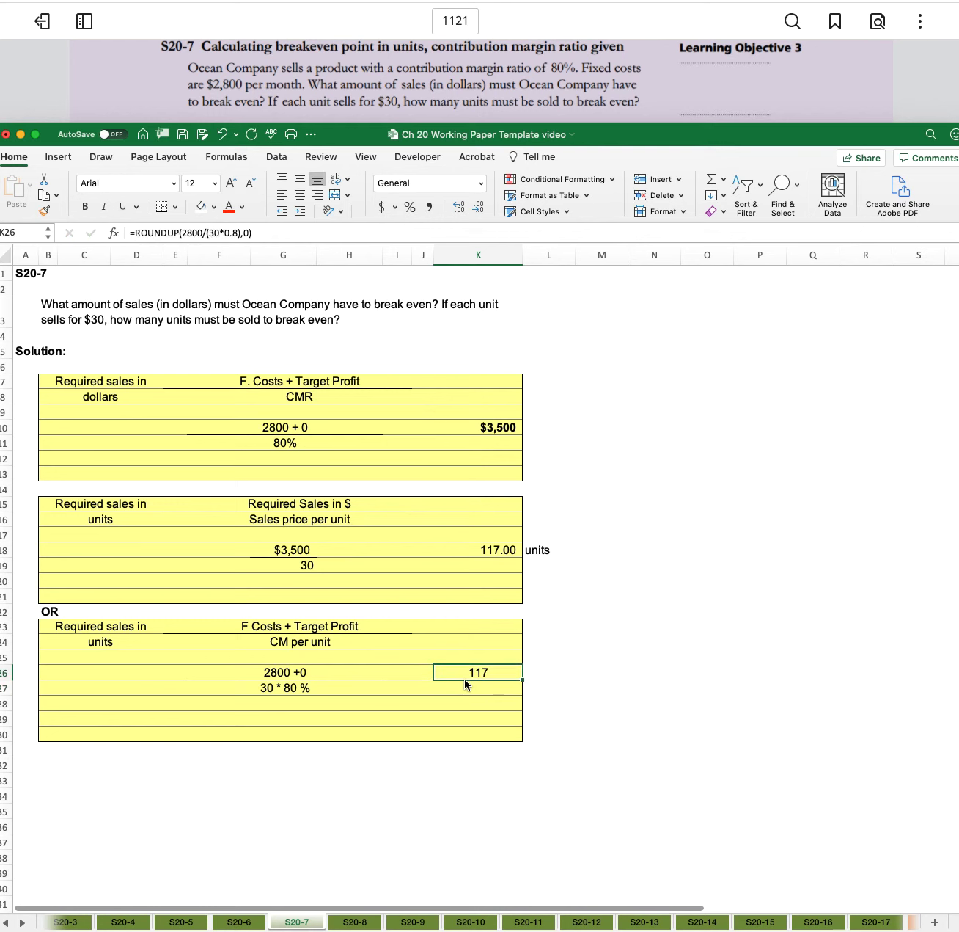
Add 'units' in L26 and increase K26's decimals to display 117.000.
key("Right")
type("units")
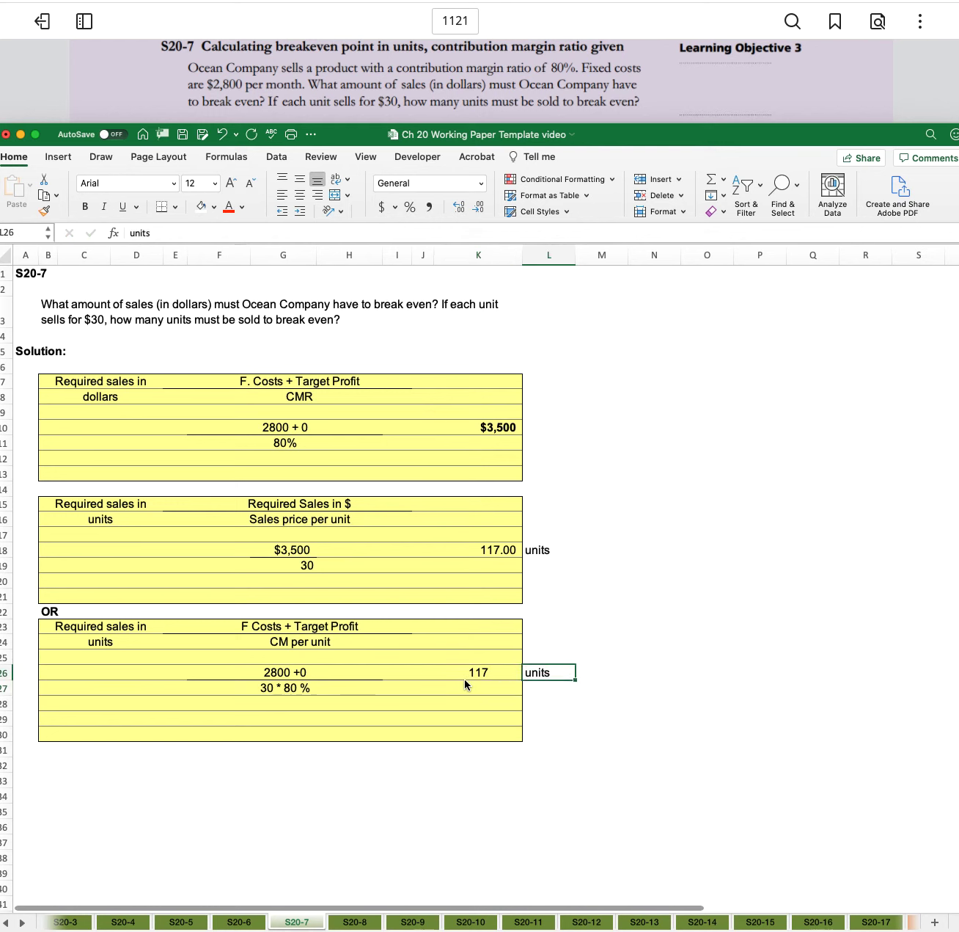
key("Left")
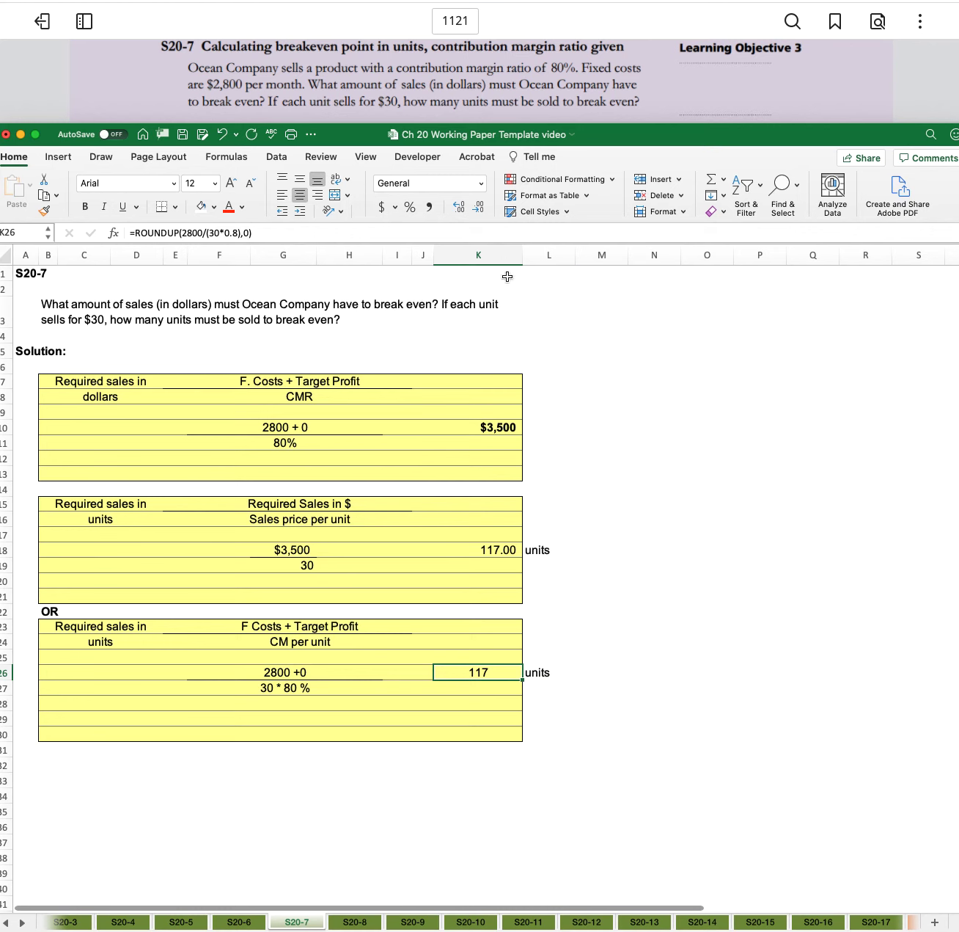
left_click(457, 213)
left_click(457, 212)
left_click(457, 214)
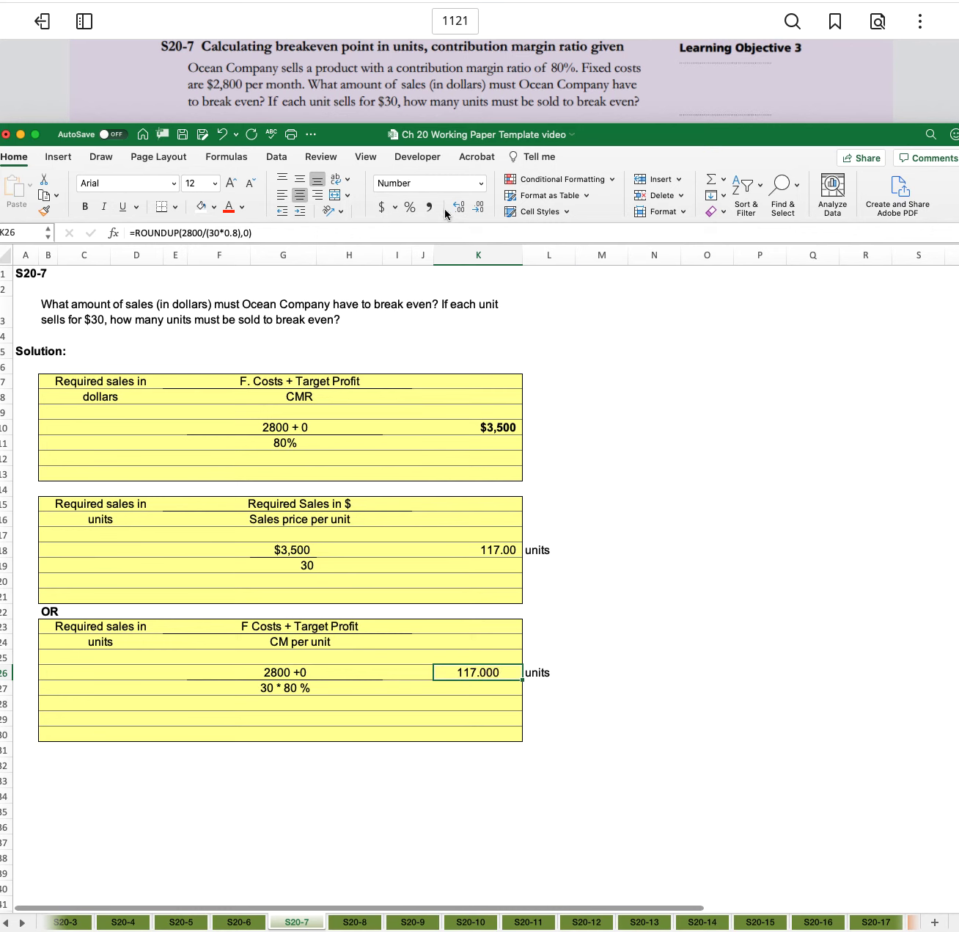